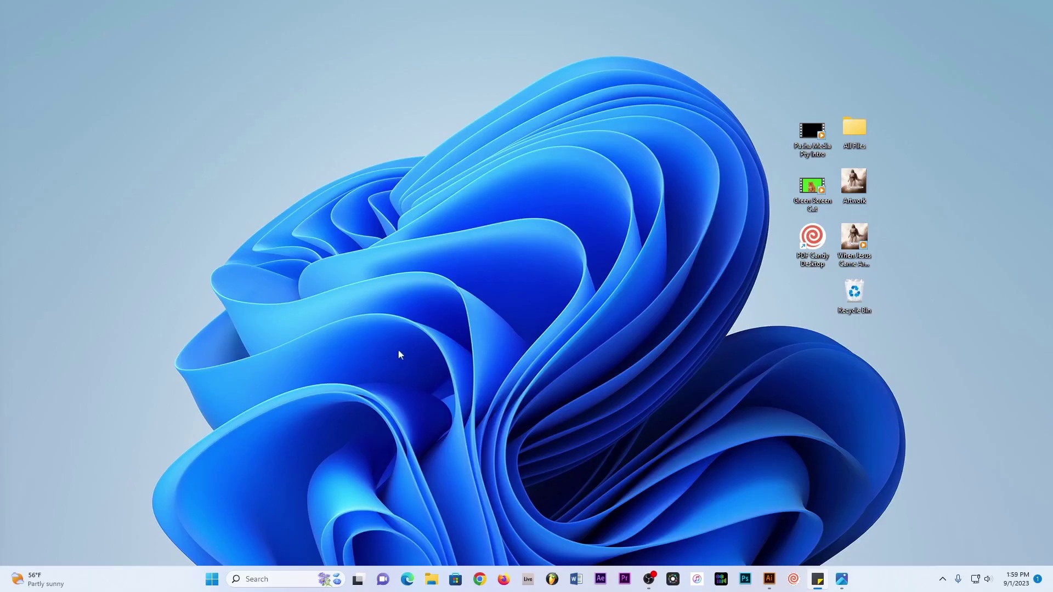
pyautogui.click(480, 580)
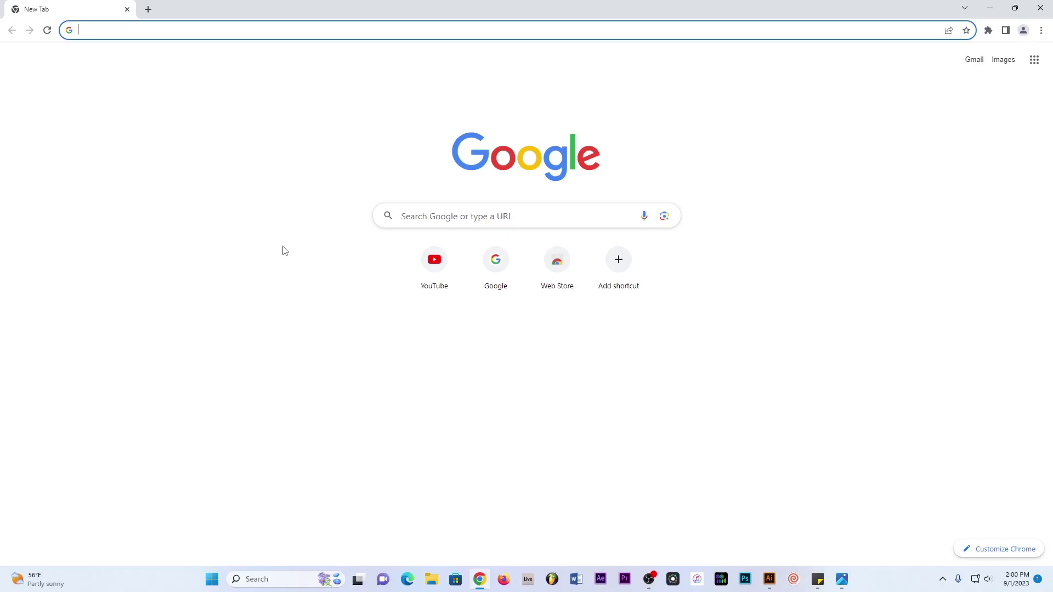
pyautogui.write('www.push-entertainment.com')
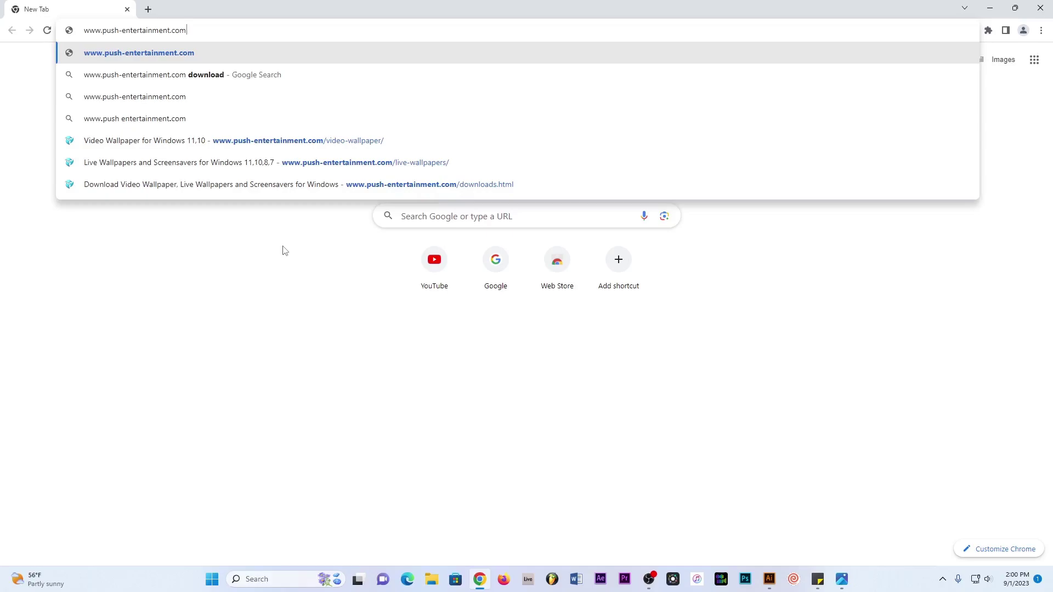
pyautogui.press('Return')
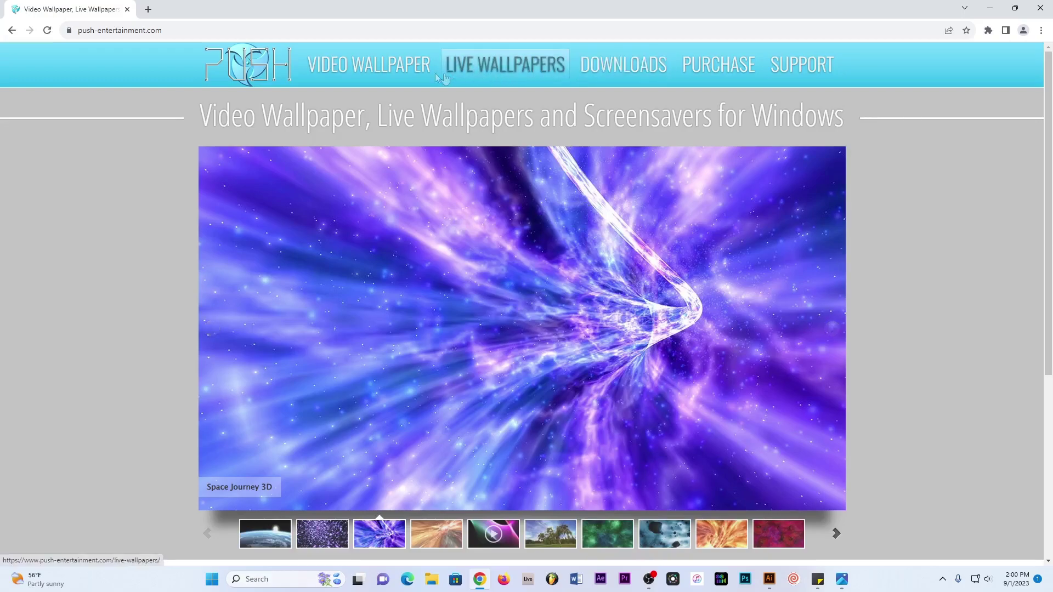
pyautogui.click(400, 73)
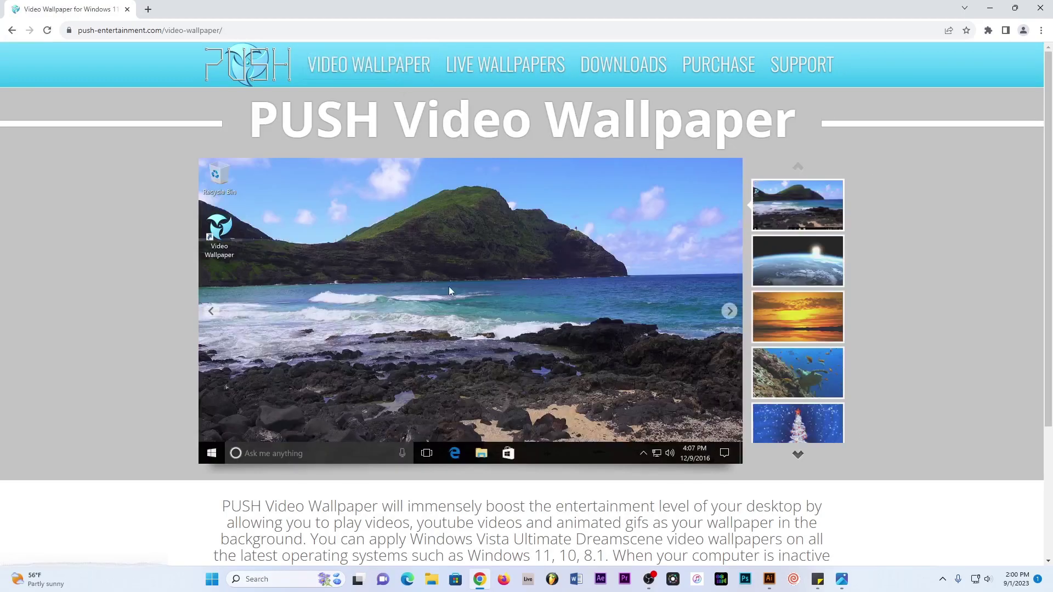
pyautogui.scroll(-3, 448, 291)
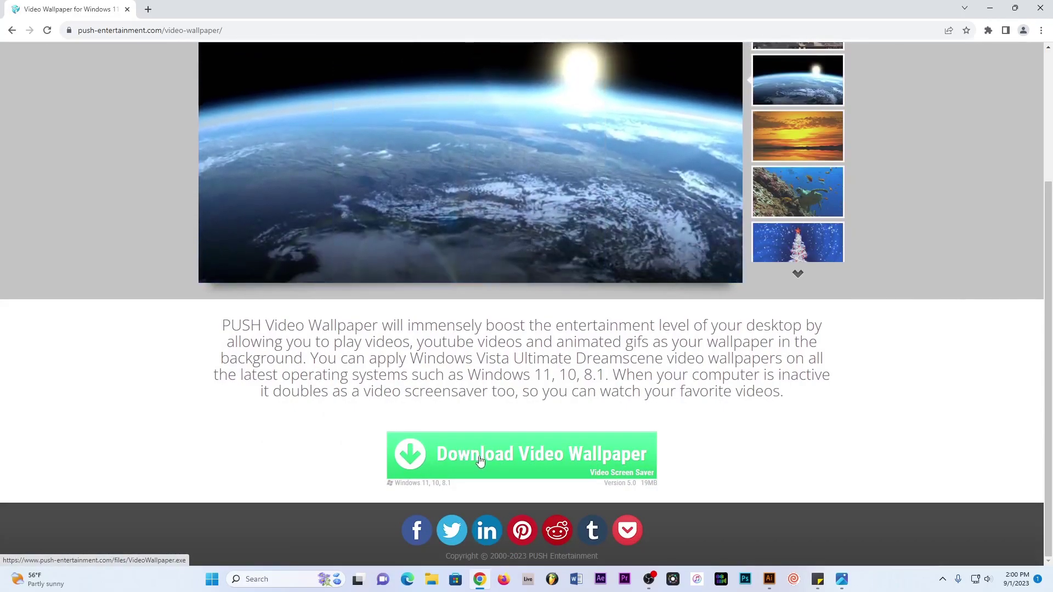
pyautogui.click(480, 462)
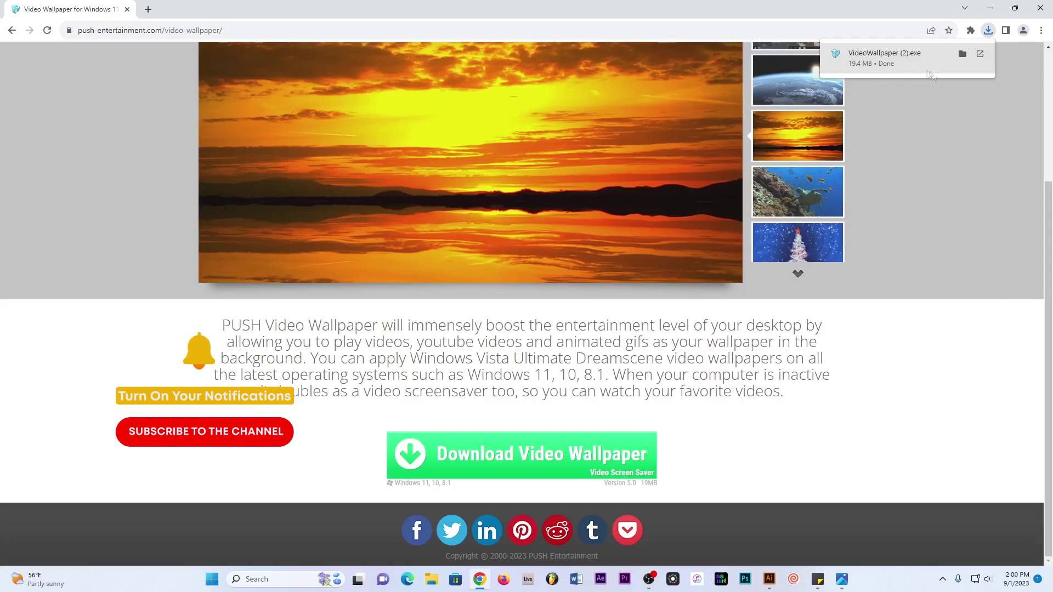
# Step: Run the downloaded VideoWallpaper installer, accept the license agreement and finish the installation
pyautogui.click(882, 59)
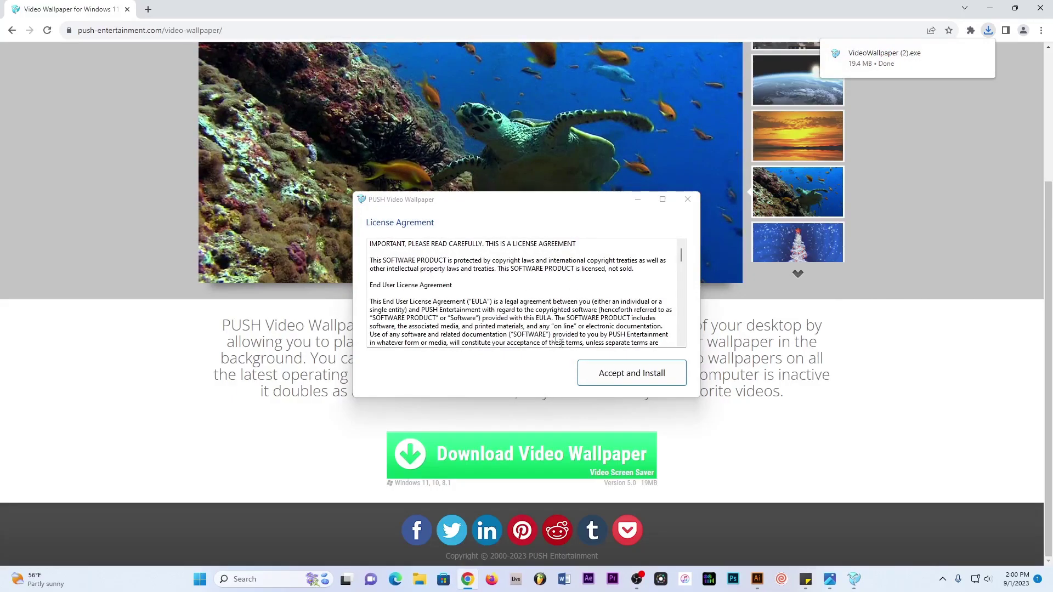
pyautogui.click(623, 378)
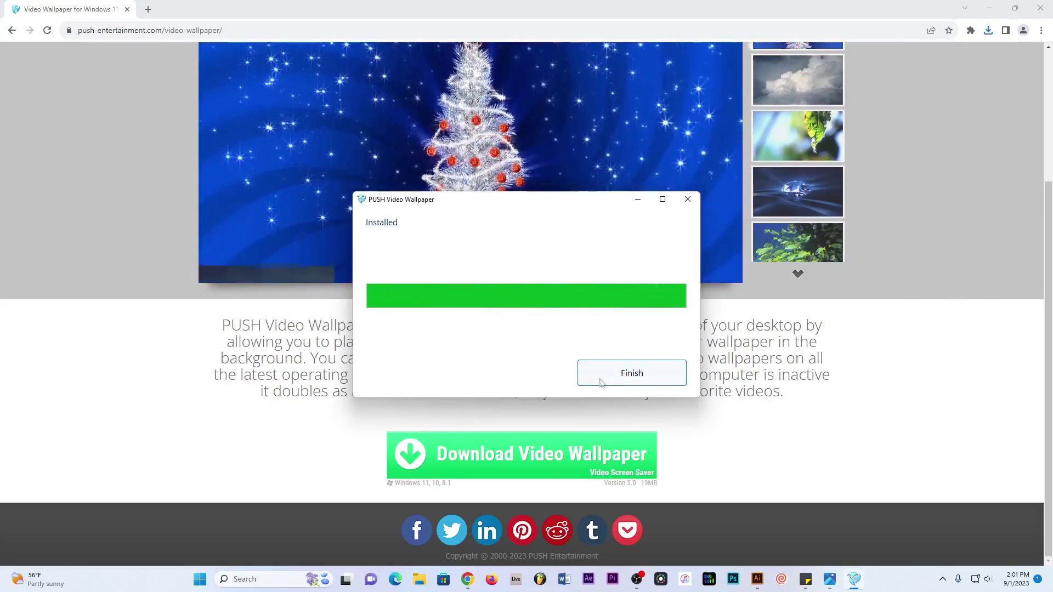
pyautogui.click(628, 375)
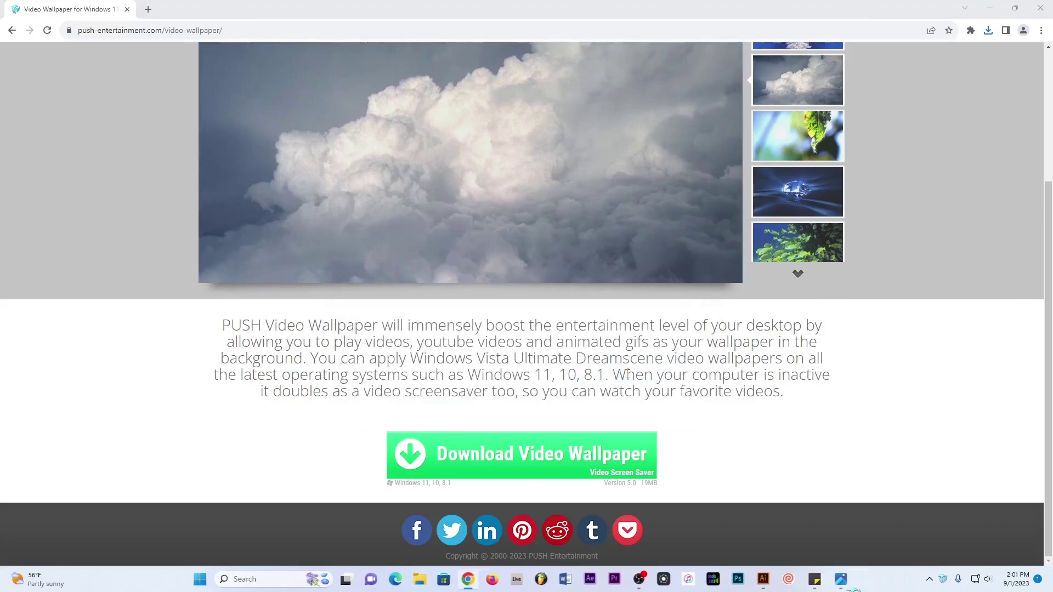
# Step: Remove the Green Screen Cat entry from the demo playlist and reposition the player window over the web page
pyautogui.moveTo(812, 138); pyautogui.dragTo(585, 164)
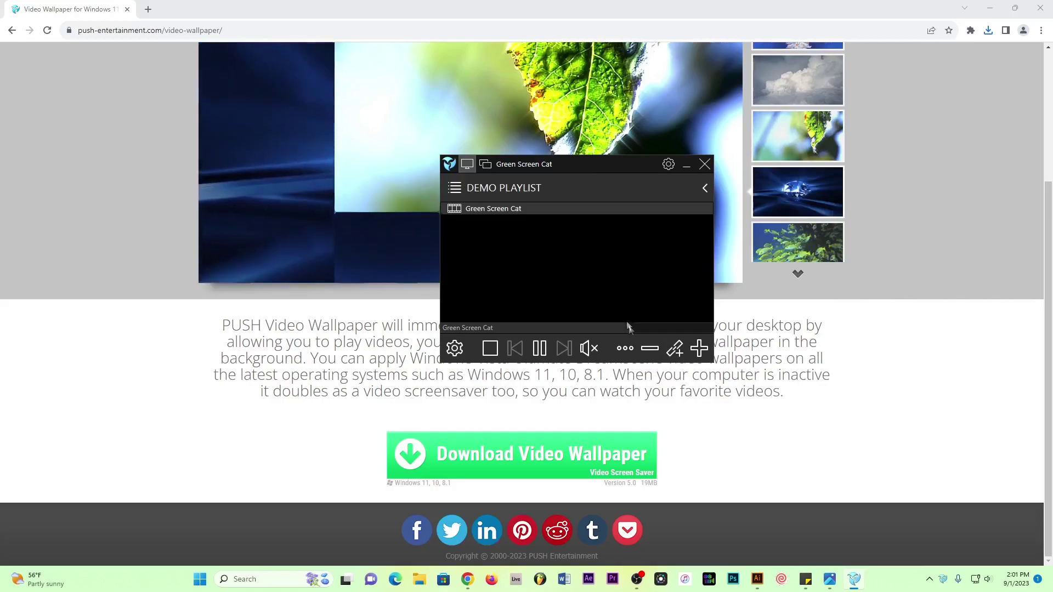
pyautogui.click(647, 349)
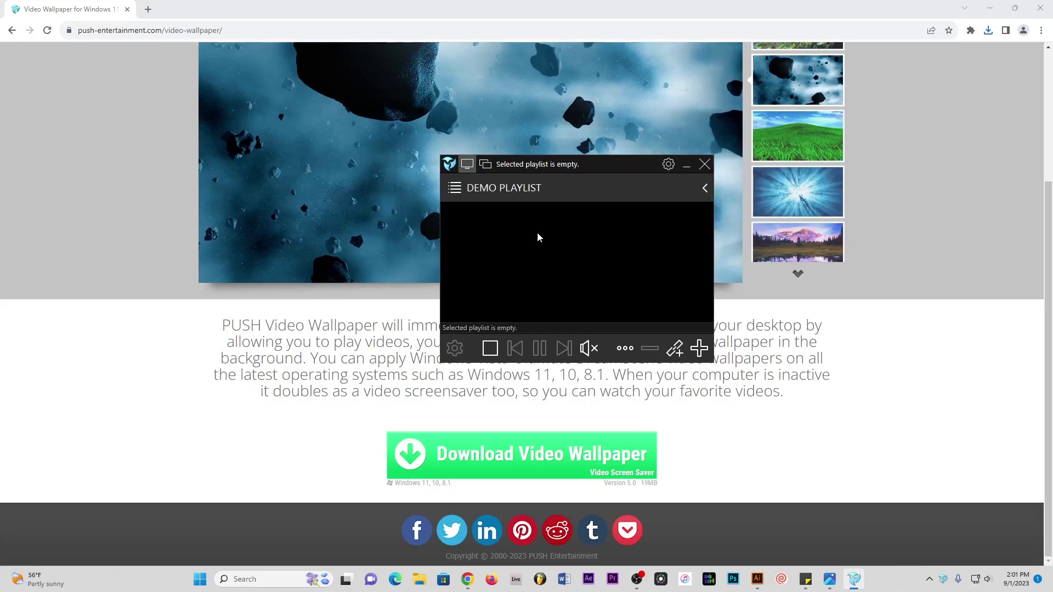
pyautogui.moveTo(606, 166); pyautogui.dragTo(583, 170)
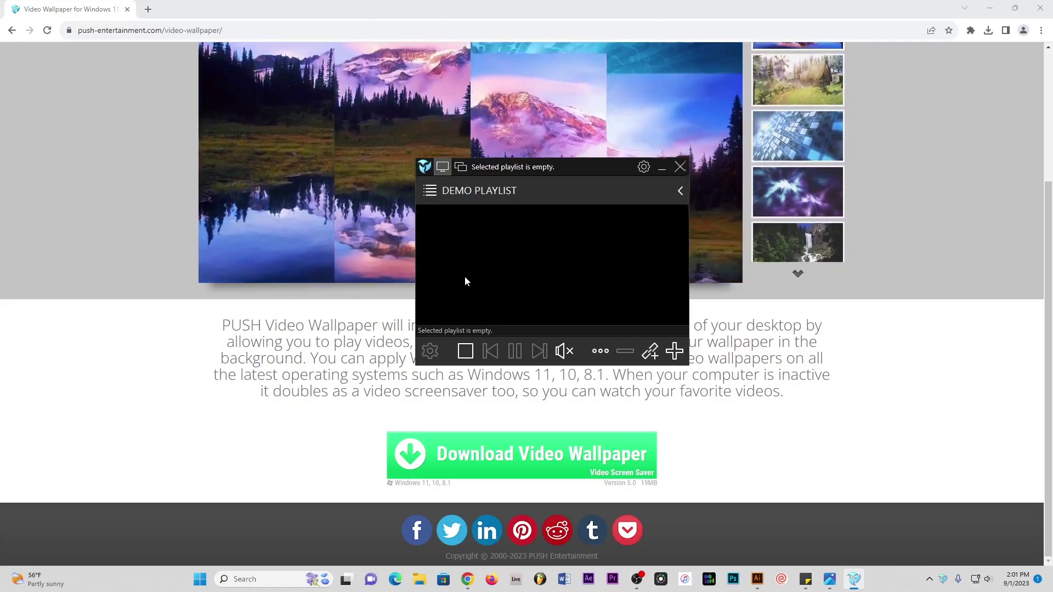
pyautogui.moveTo(586, 167); pyautogui.dragTo(551, 188)
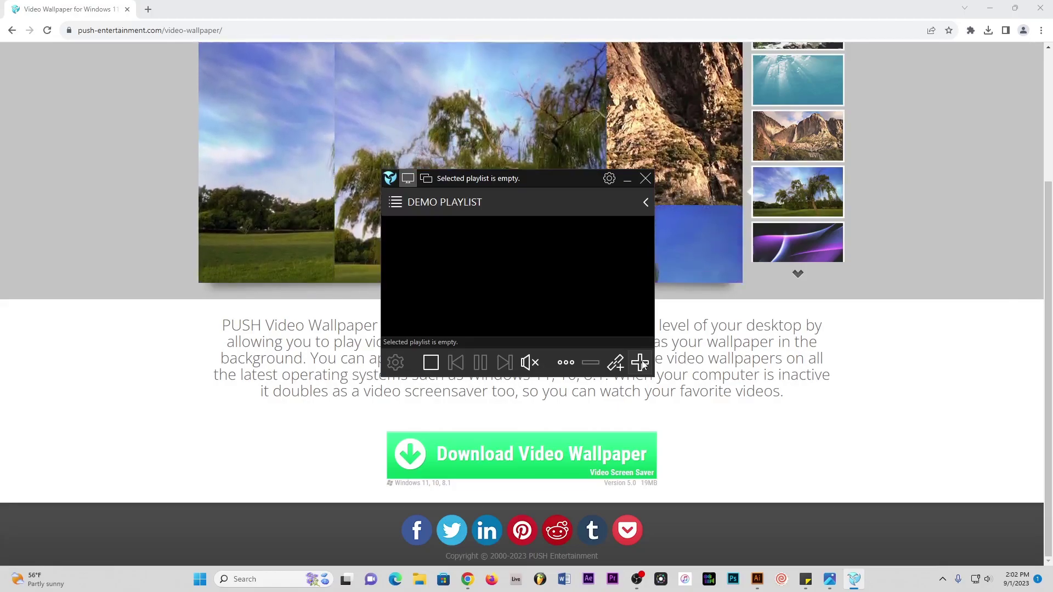
# Step: Add the Green Screen Cat and Pasha Media Pty Intro videos from the Desktop folder to the demo playlist
pyautogui.click(641, 363)
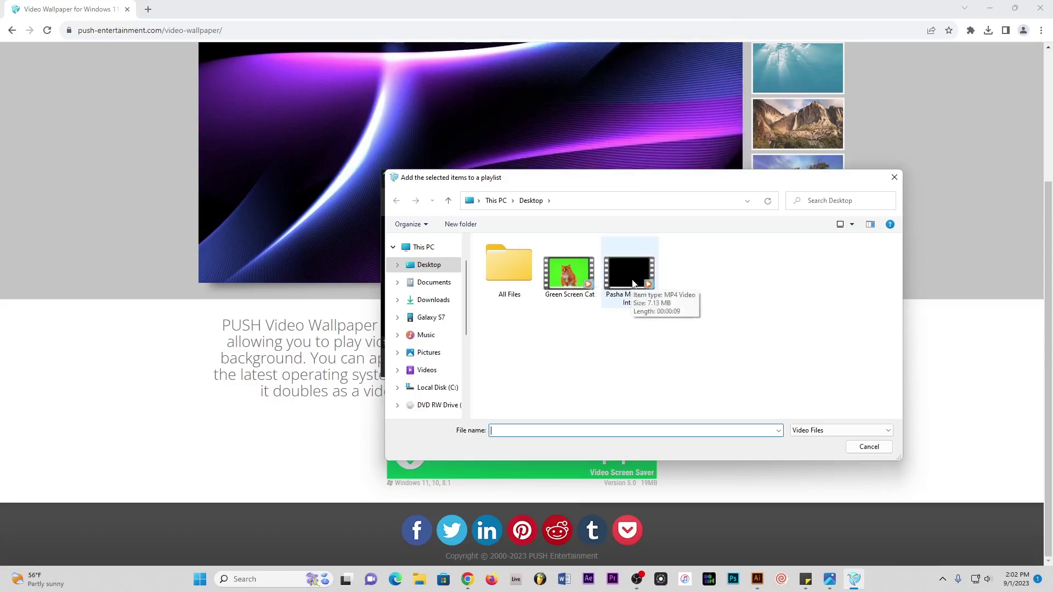
pyautogui.click(569, 277)
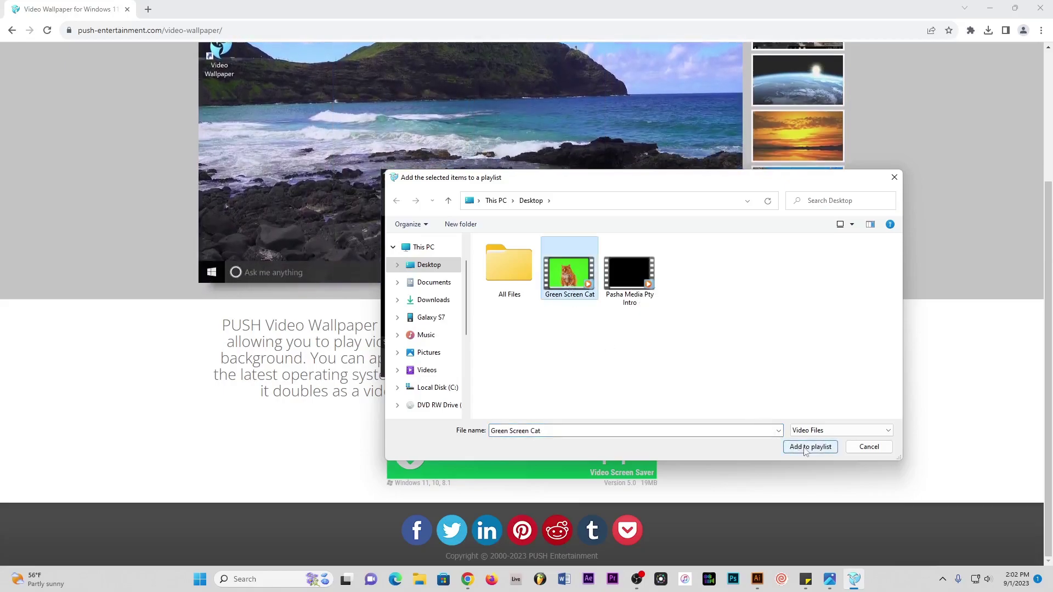
pyautogui.click(810, 447)
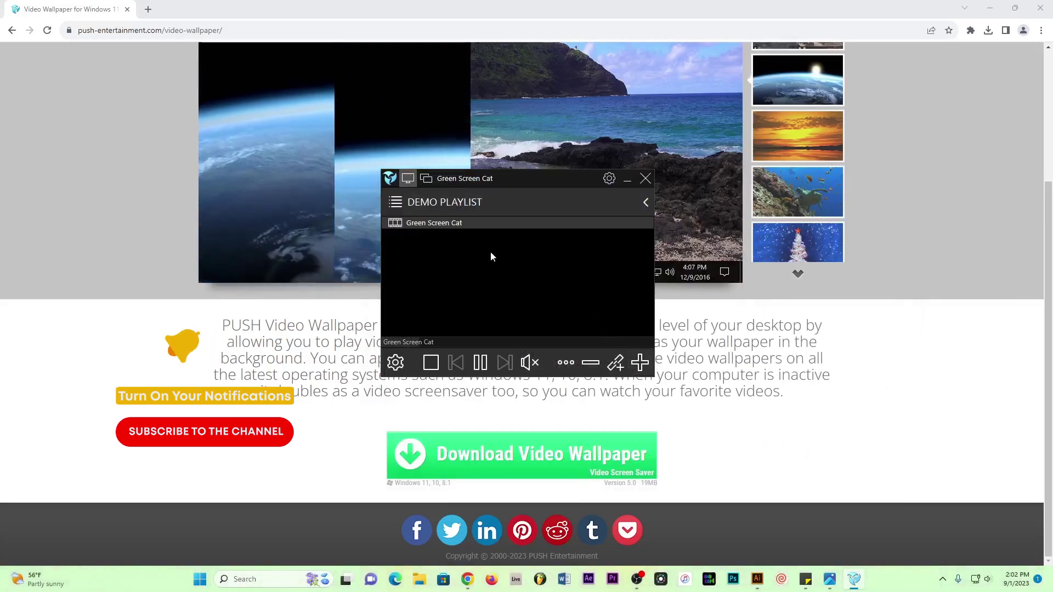
pyautogui.click(640, 363)
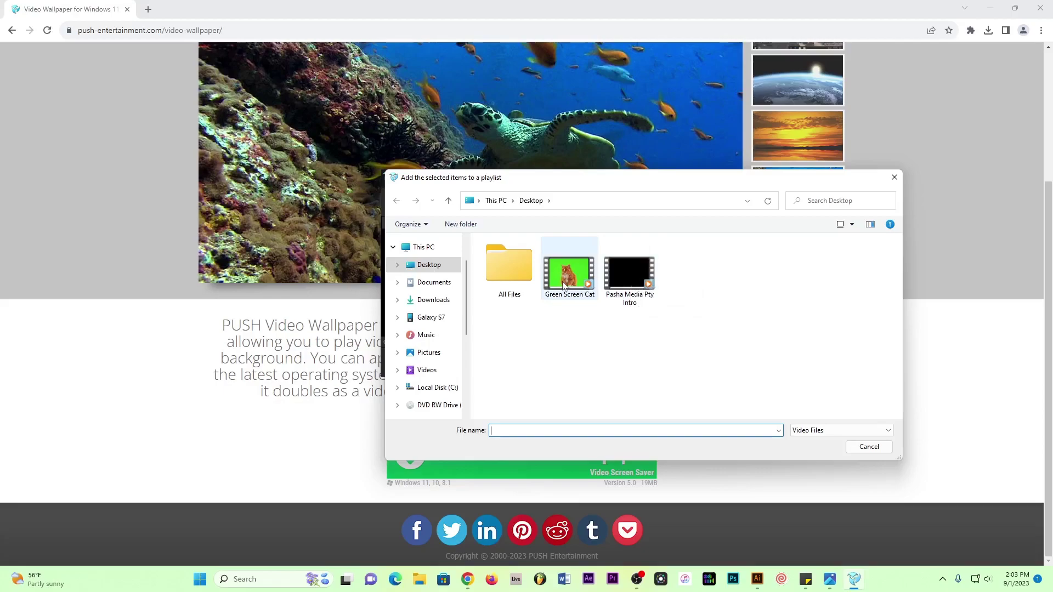
pyautogui.click(622, 280)
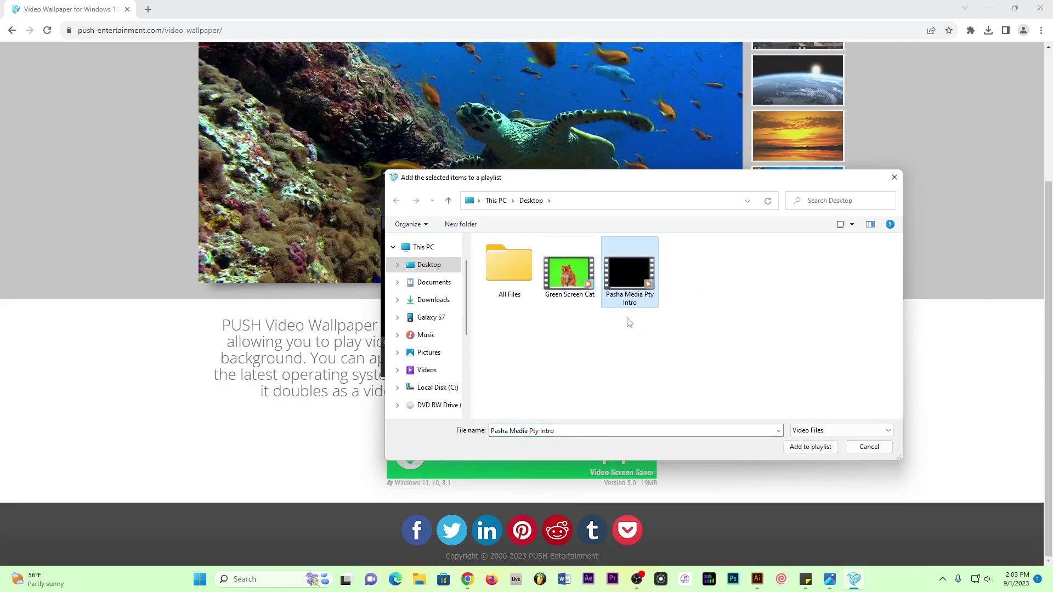
pyautogui.click(811, 448)
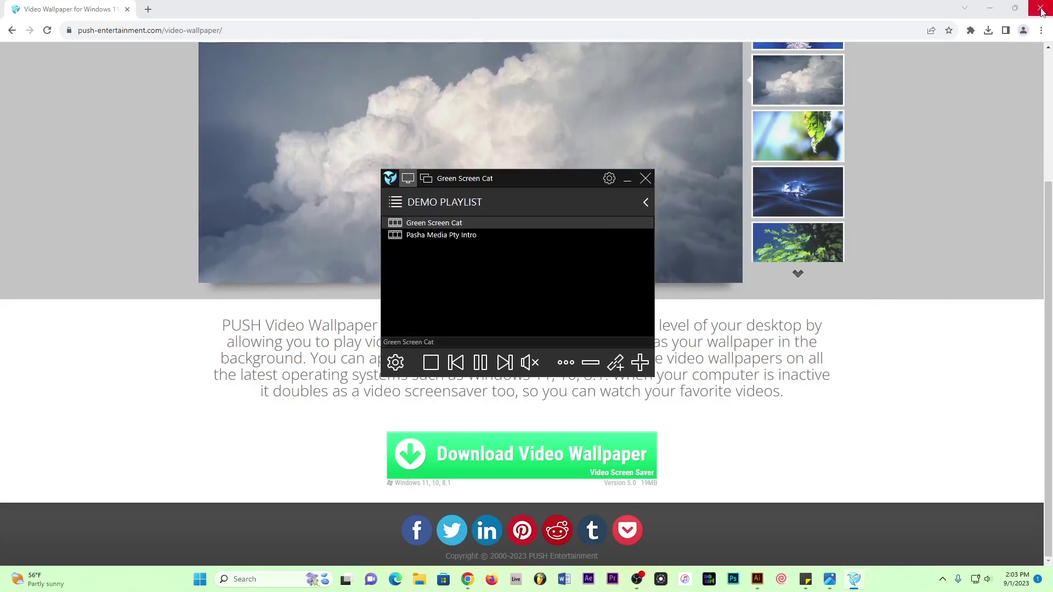
# Step: Close the browser and move the player window aside to view the wallpaper, and open File Explorer over it
pyautogui.click(1041, 10)
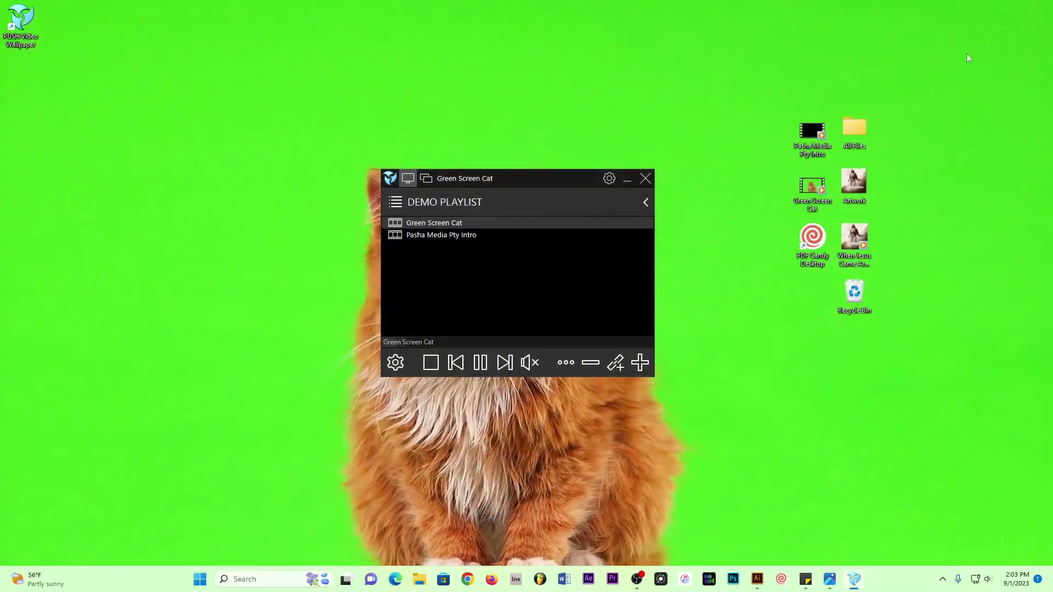
pyautogui.moveTo(558, 180); pyautogui.dragTo(655, 92)
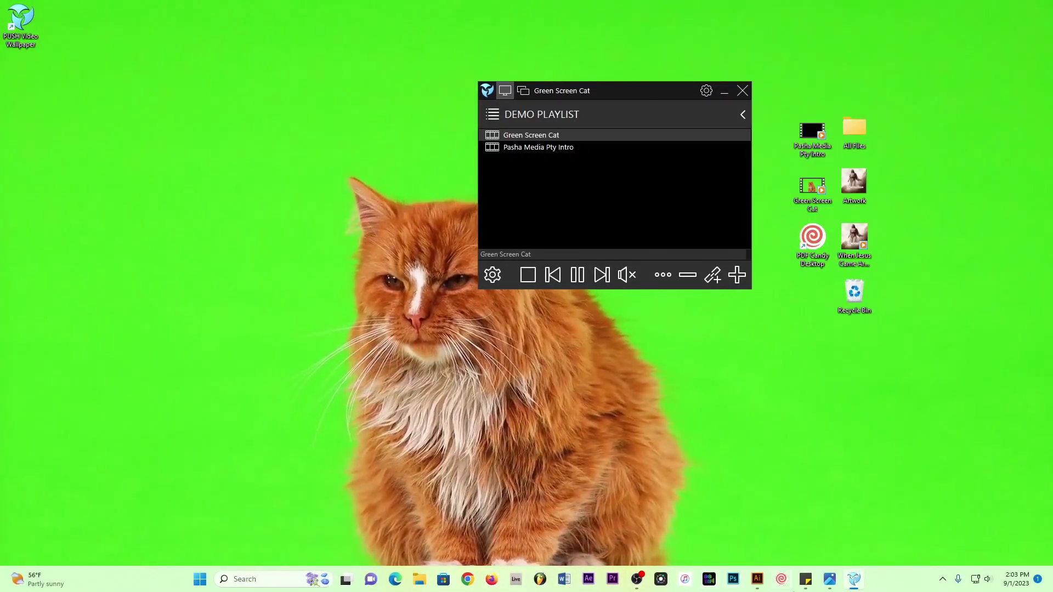
pyautogui.click(823, 579)
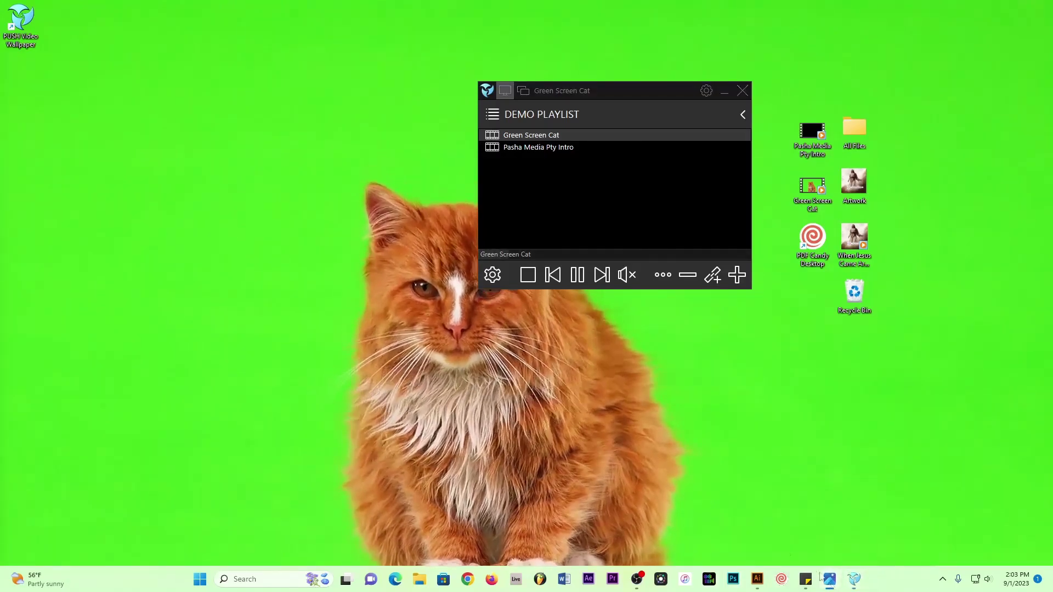
pyautogui.click(420, 579)
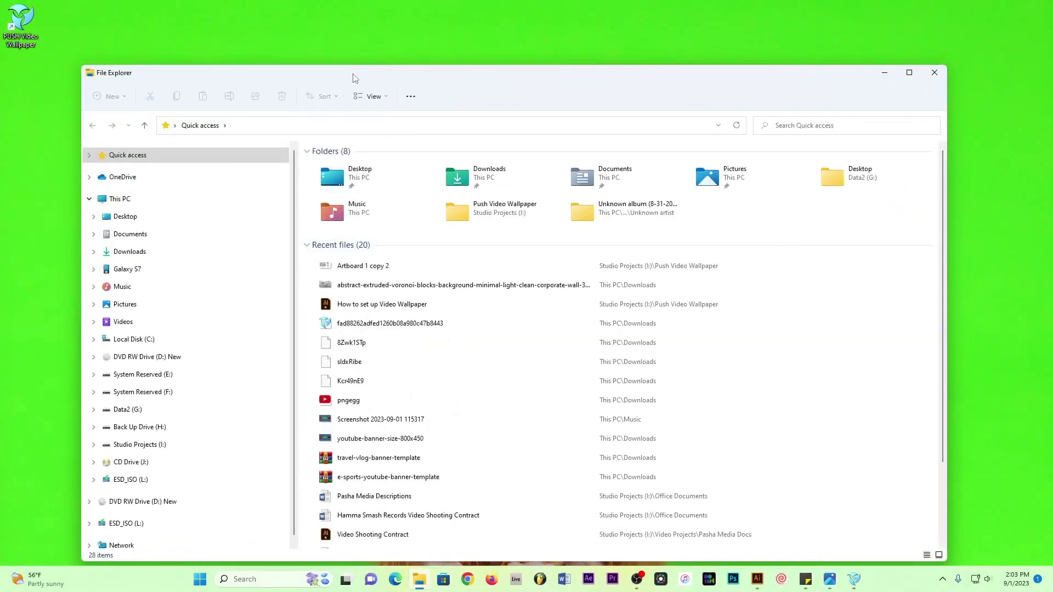
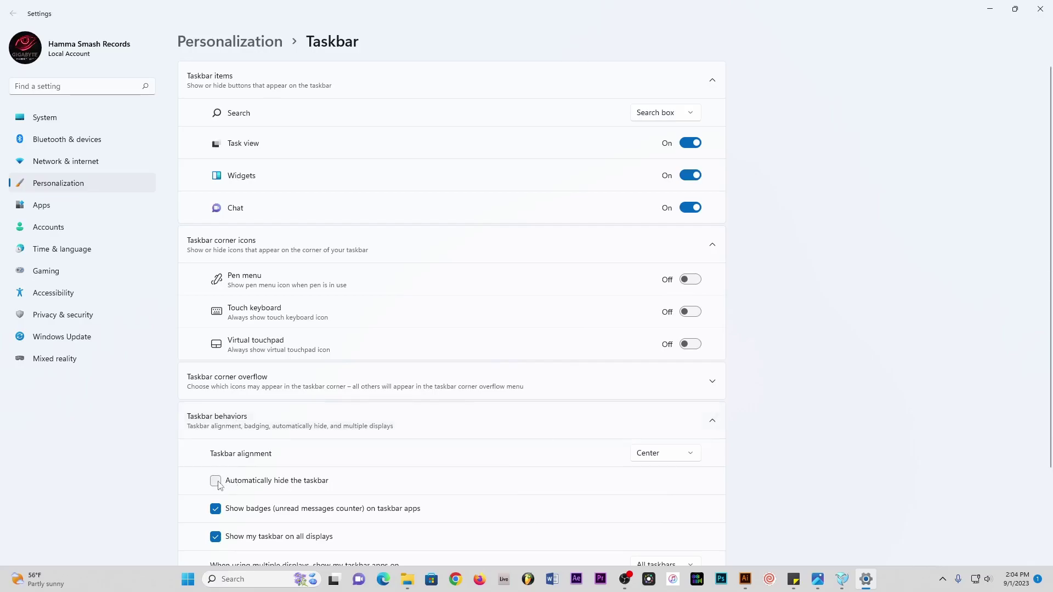
# Step: Set the taskbar to hide automatically, minimize Settings and close the playlist window
pyautogui.click(218, 483)
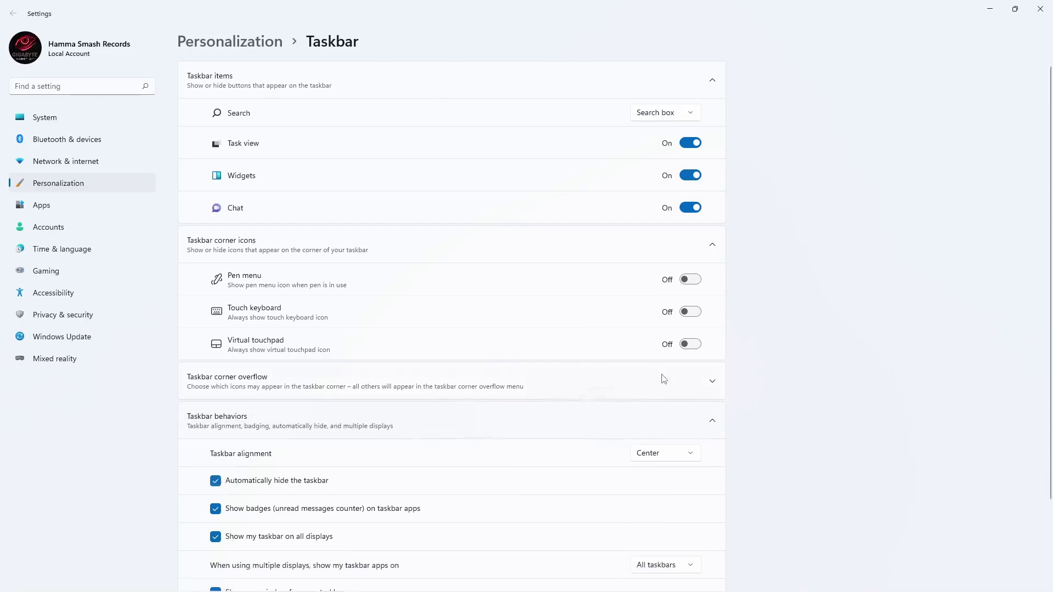
pyautogui.click(991, 10)
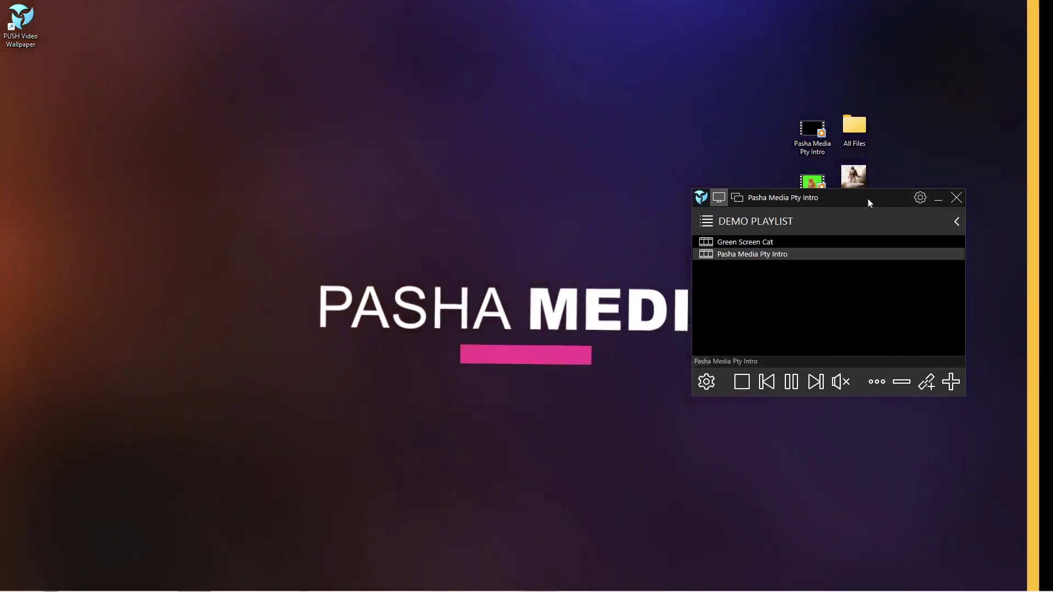
pyautogui.moveTo(868, 198); pyautogui.dragTo(545, 161)
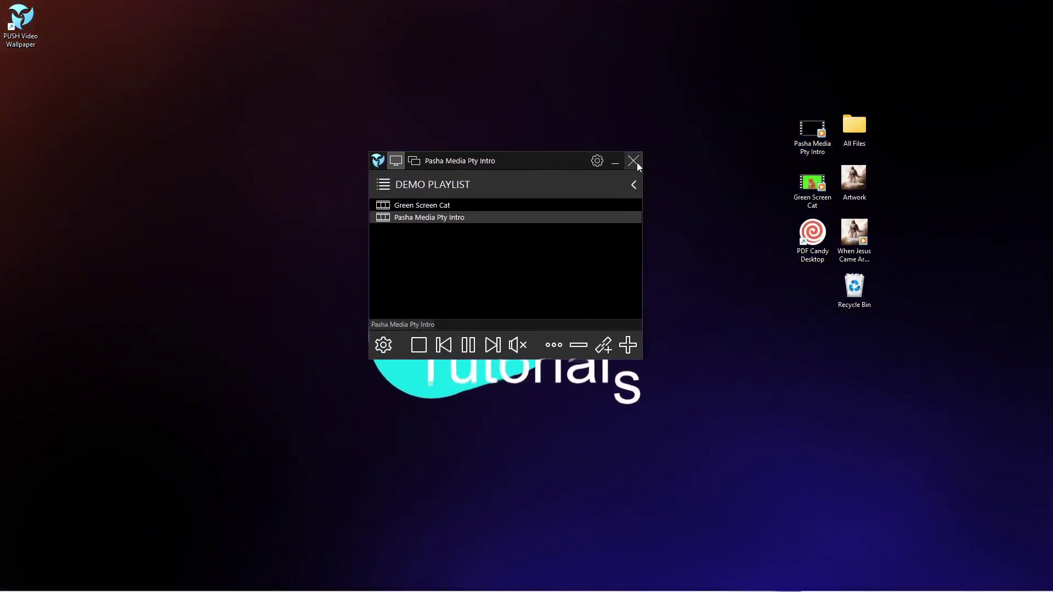
pyautogui.click(635, 162)
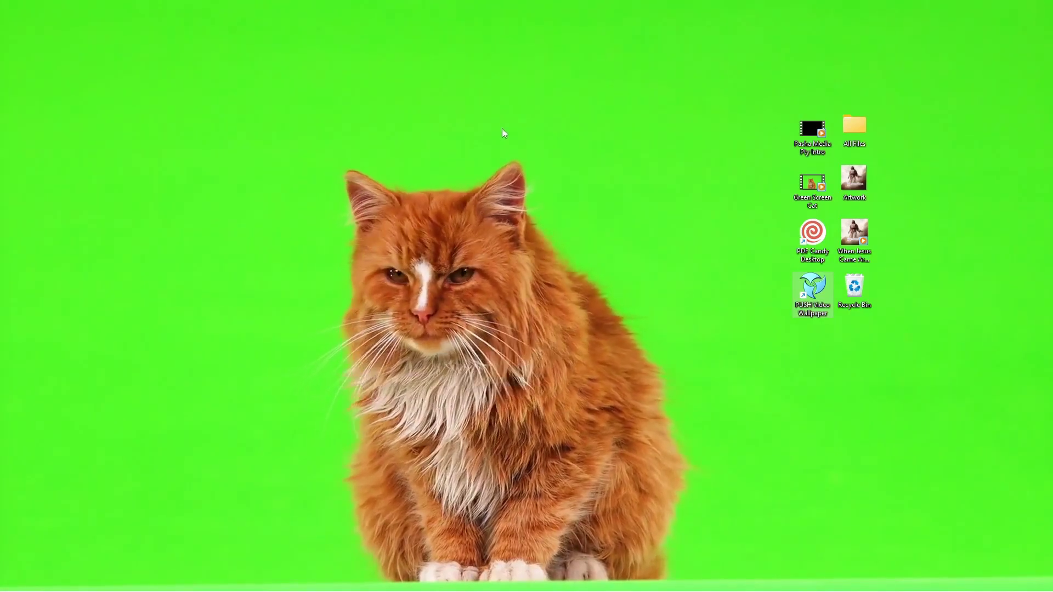
# Step: Hide all desktop icons so only the video wallpaper shows
pyautogui.rightClick(502, 128)
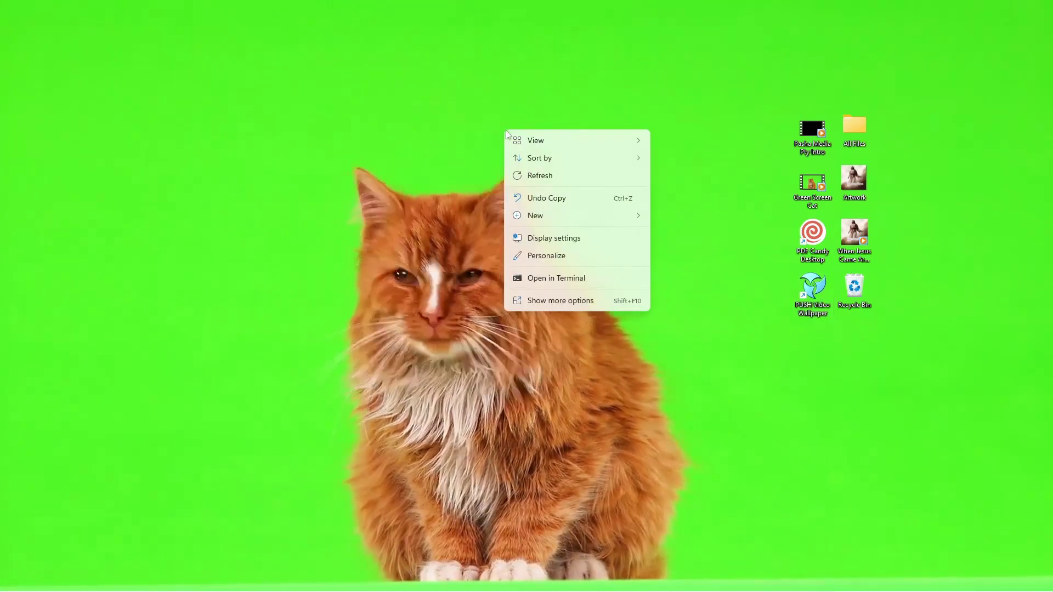
pyautogui.moveTo(540, 141)
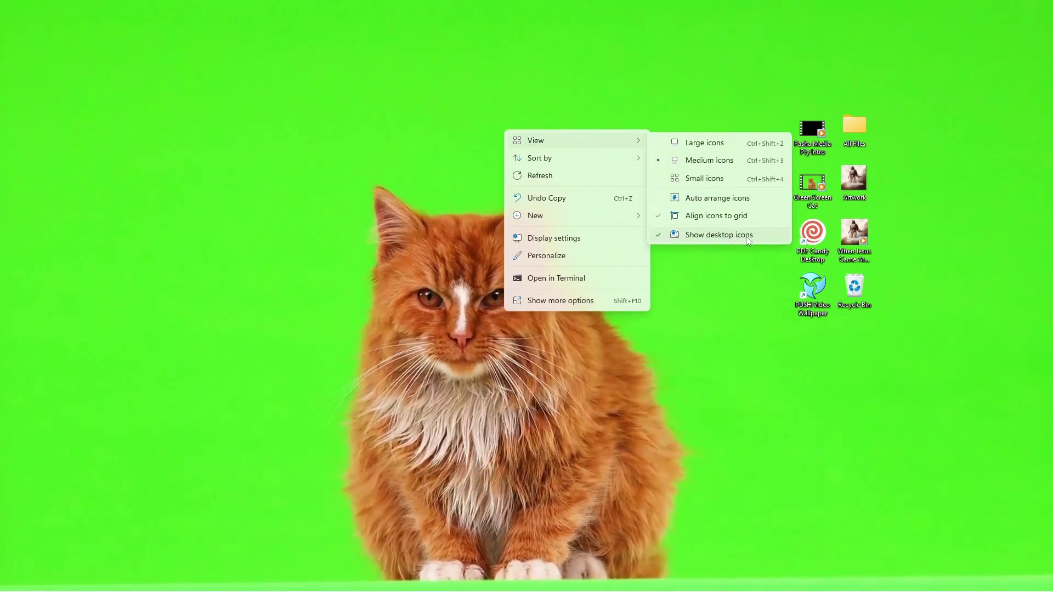
pyautogui.click(657, 236)
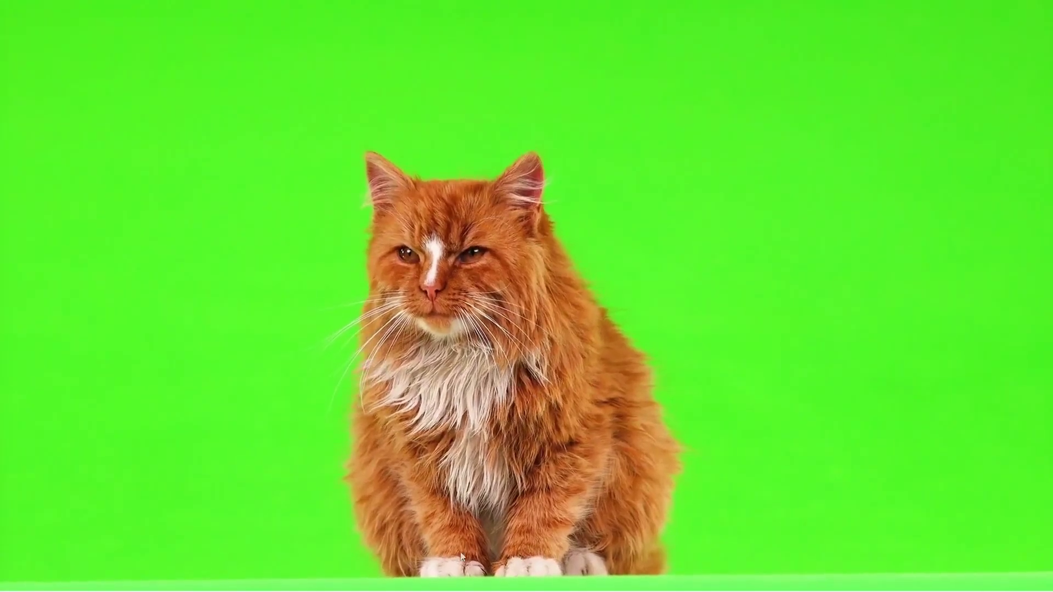
# Step: Reveal the hidden taskbar to open File Explorer, view the Galaxy S7 device's storage and close the window
pyautogui.moveTo(370, 589)
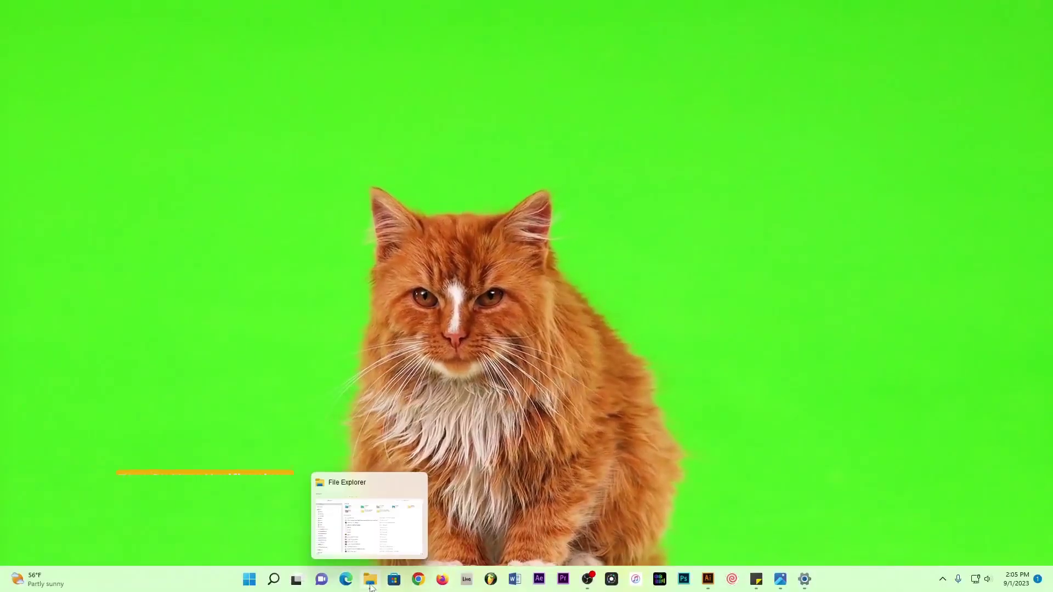
pyautogui.click(370, 584)
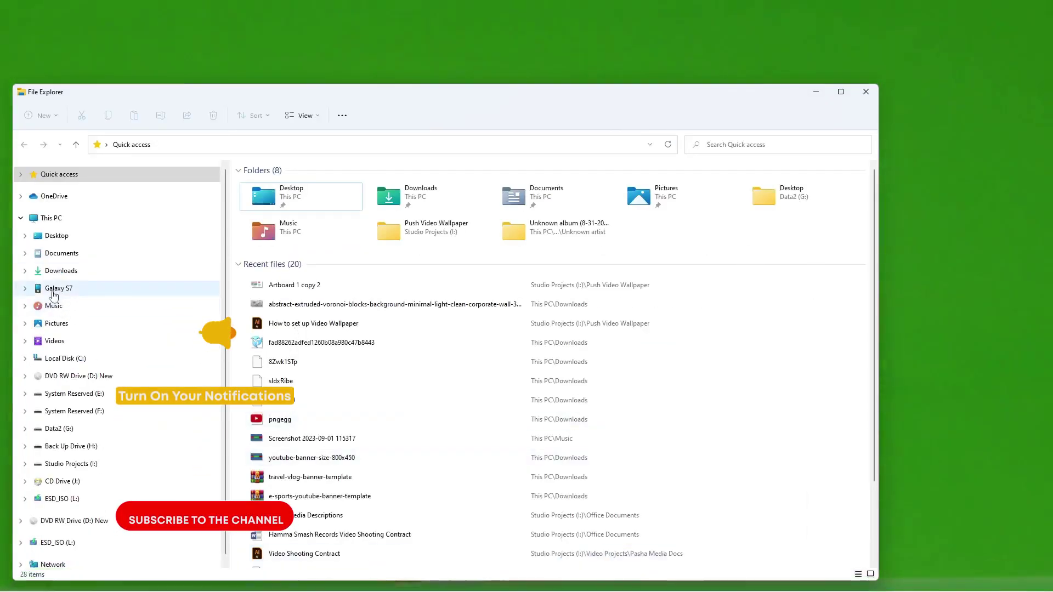
pyautogui.click(54, 293)
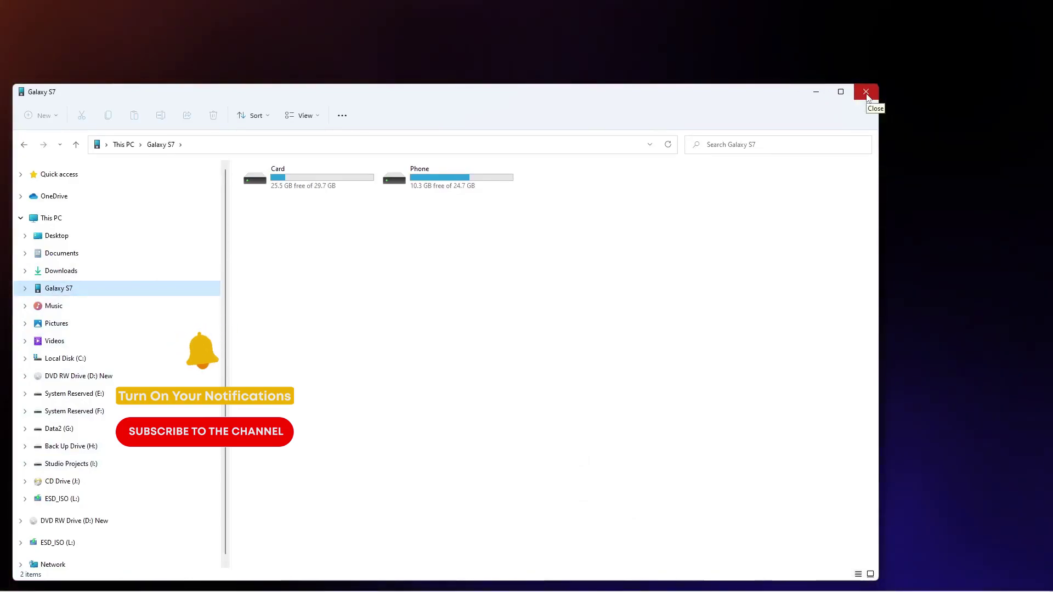
pyautogui.click(866, 93)
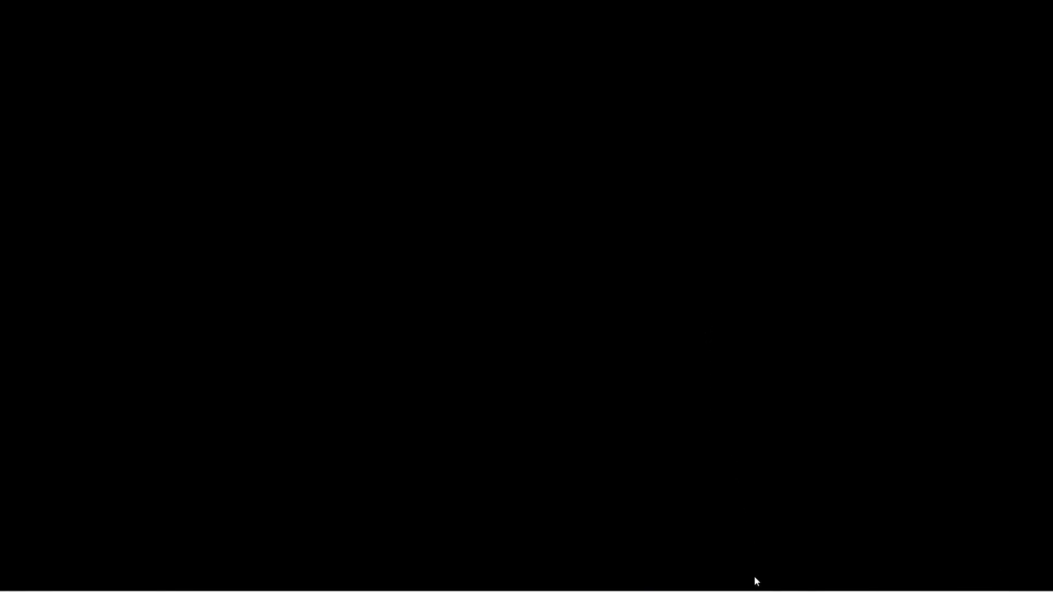
# Step: Open the taskbar settings, turn off automatically hiding the taskbar, and close Settings
pyautogui.moveTo(829, 587)
pyautogui.click(777, 542)
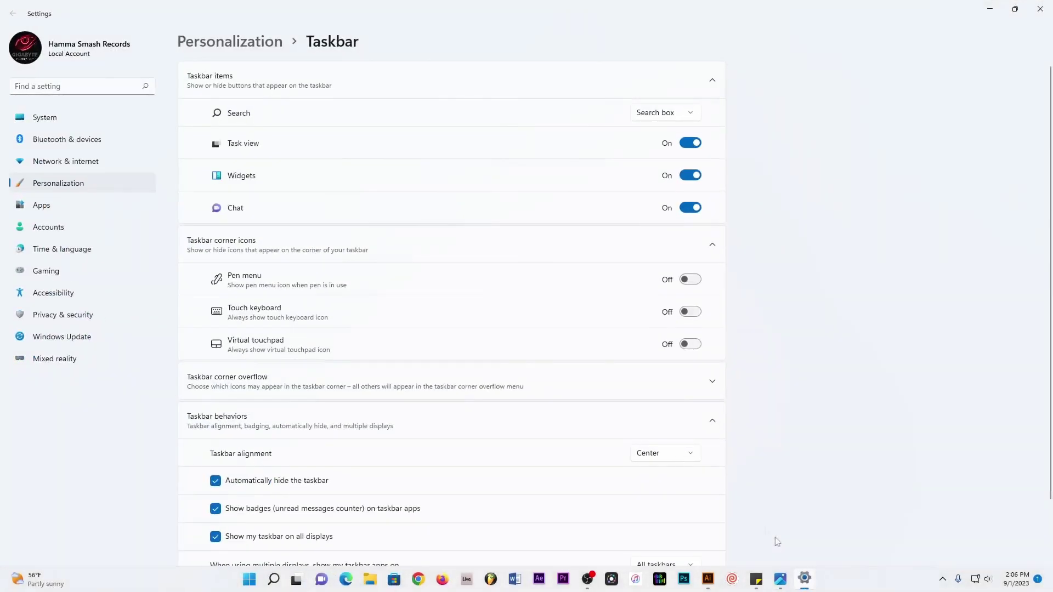
pyautogui.click(216, 481)
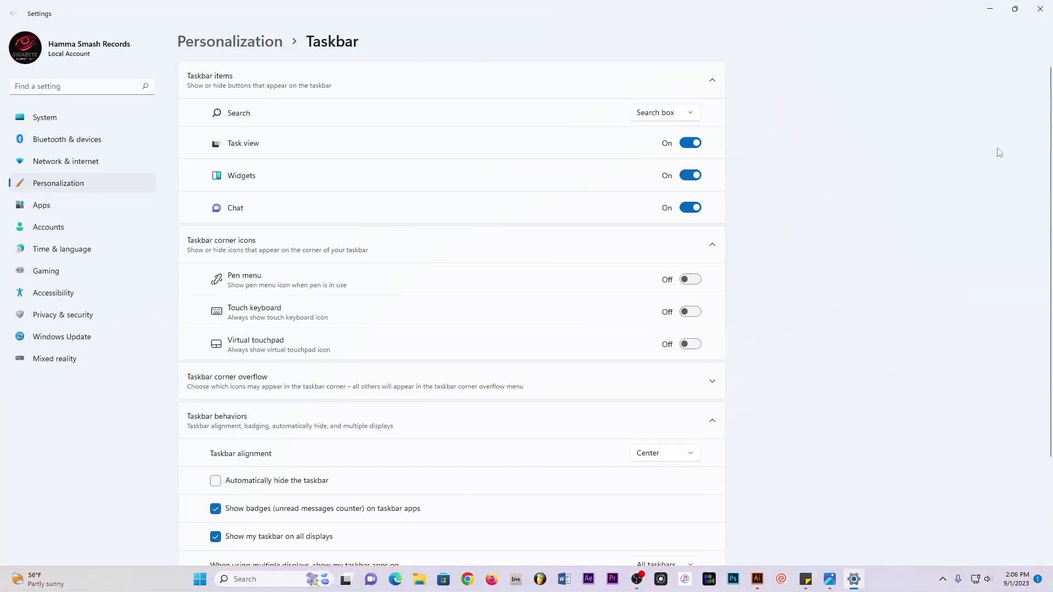
pyautogui.click(1038, 14)
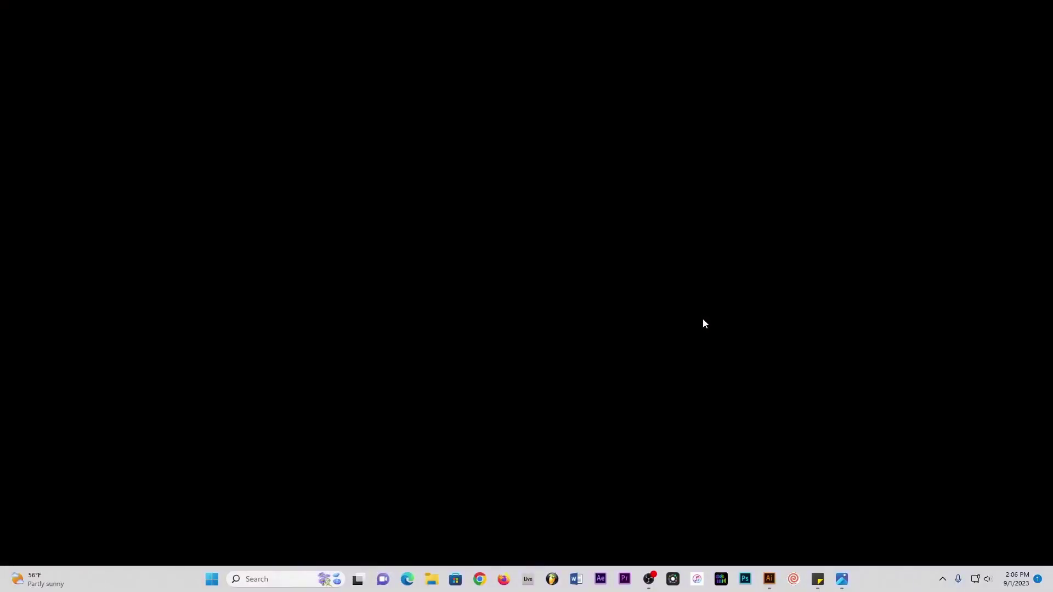
# Step: Show the desktop icons again over the video wallpaper
pyautogui.rightClick(537, 211)
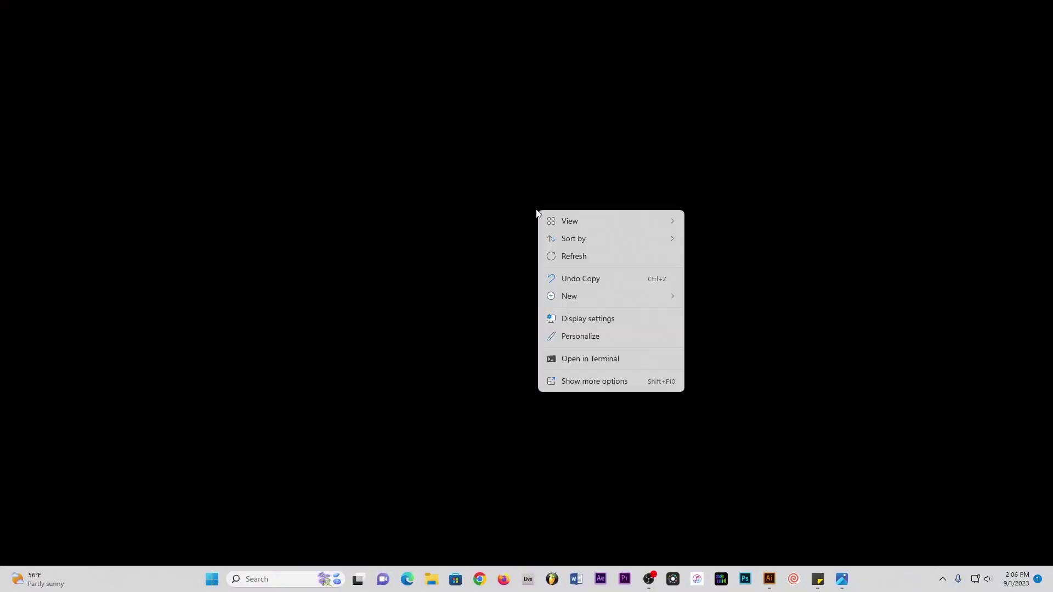
pyautogui.moveTo(583, 225)
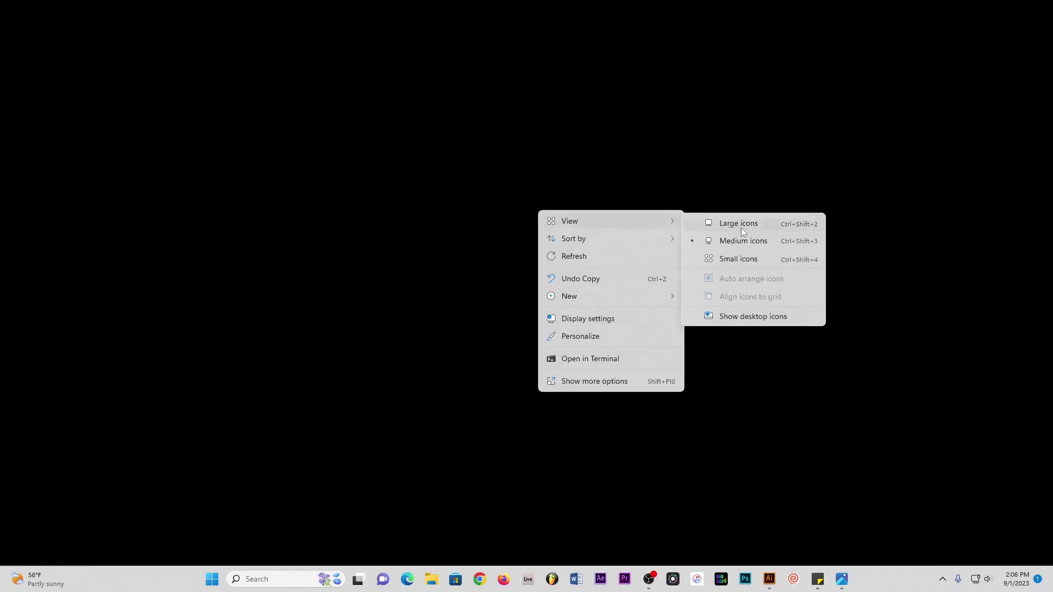
pyautogui.click(753, 317)
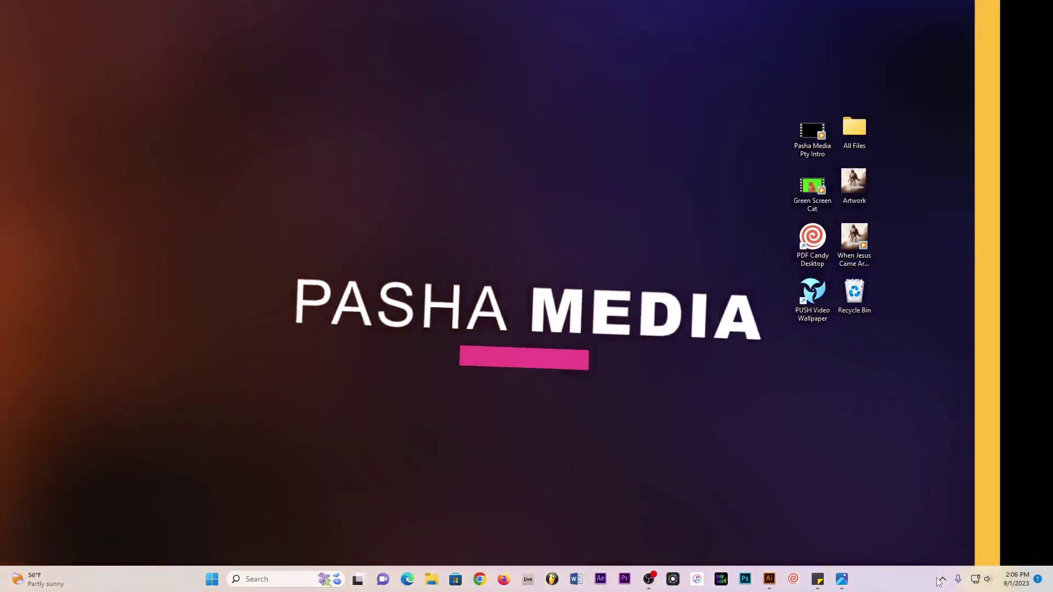
# Step: Reopen the PUSH Video Wallpaper player from the hidden tray icons and skip to the next video in DEMO PLAYLIST
pyautogui.click(942, 580)
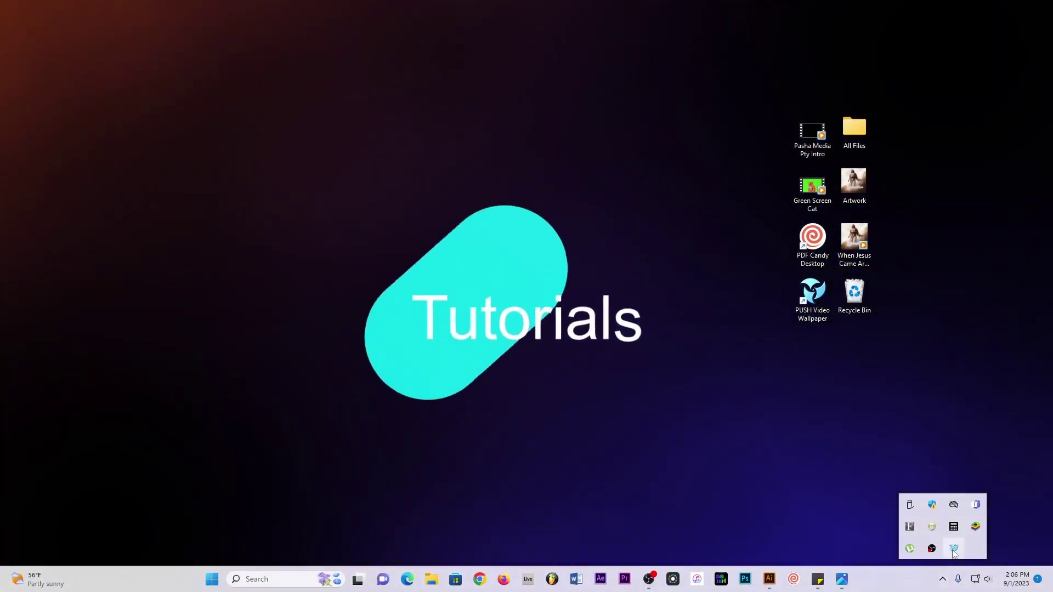
pyautogui.click(953, 549)
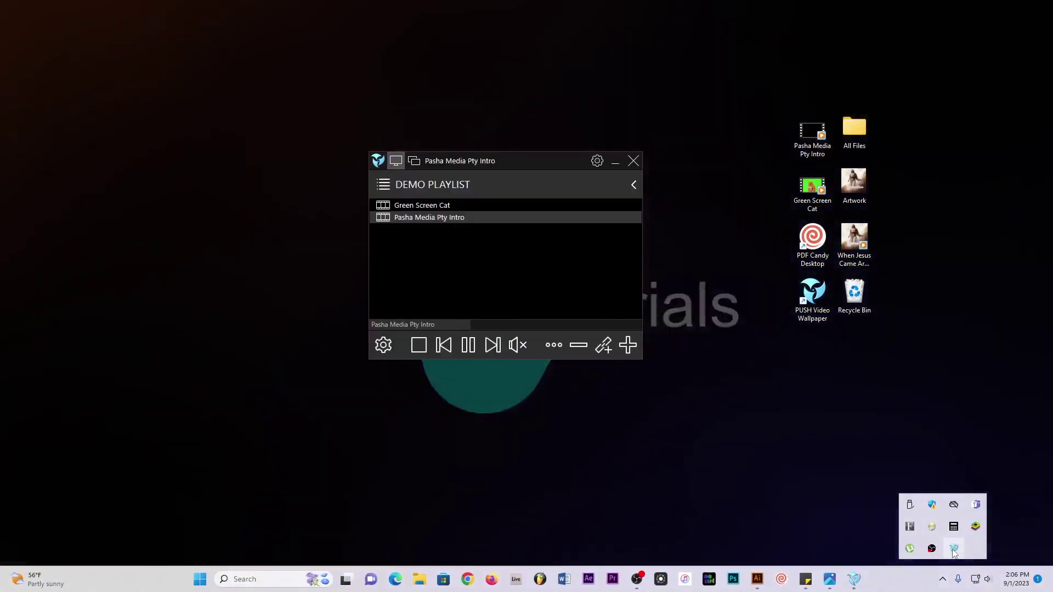
pyautogui.moveTo(528, 158); pyautogui.dragTo(546, 148)
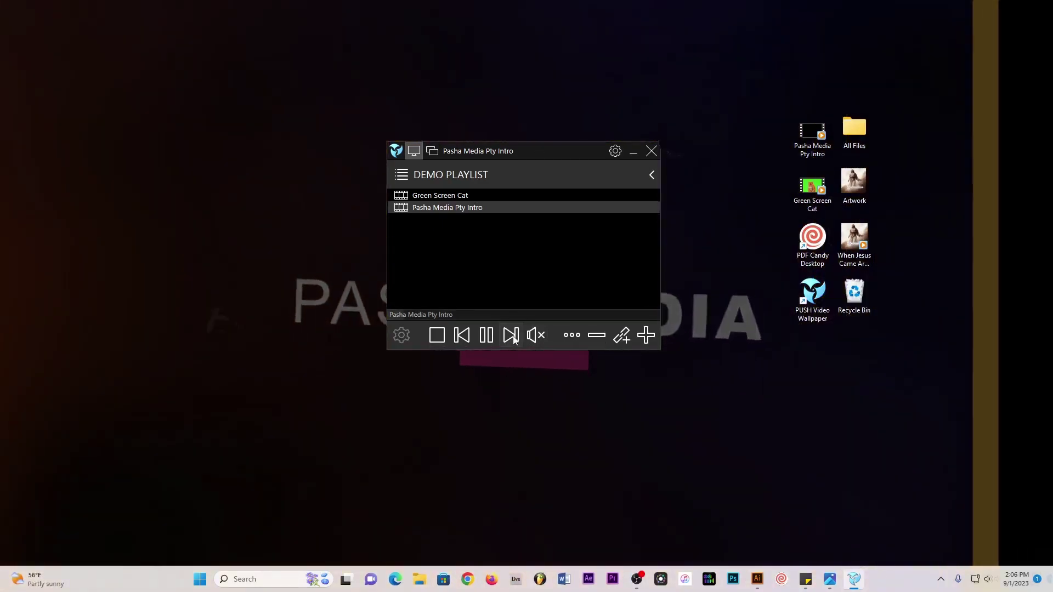
pyautogui.click(513, 340)
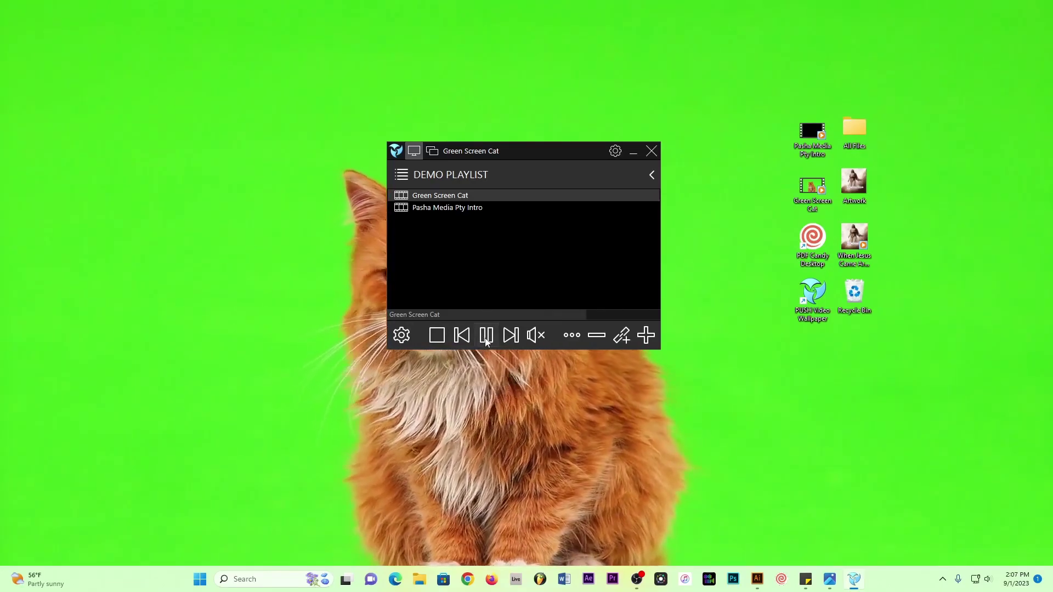
# Step: Pause the Green Screen Cat wallpaper, move the player window off the cat, and stop playback
pyautogui.click(486, 341)
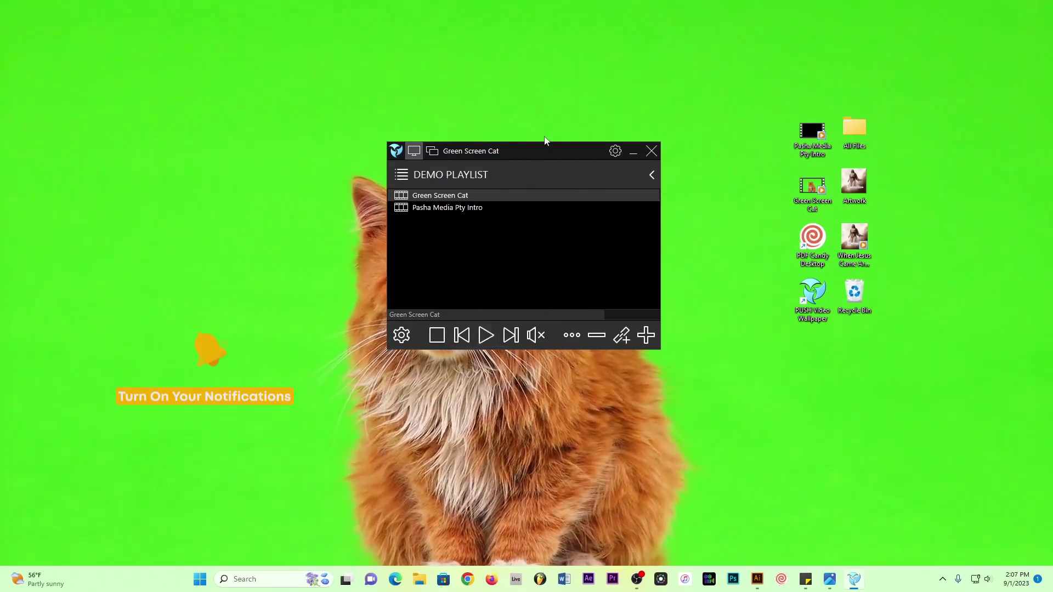
pyautogui.moveTo(544, 158); pyautogui.dragTo(289, 58)
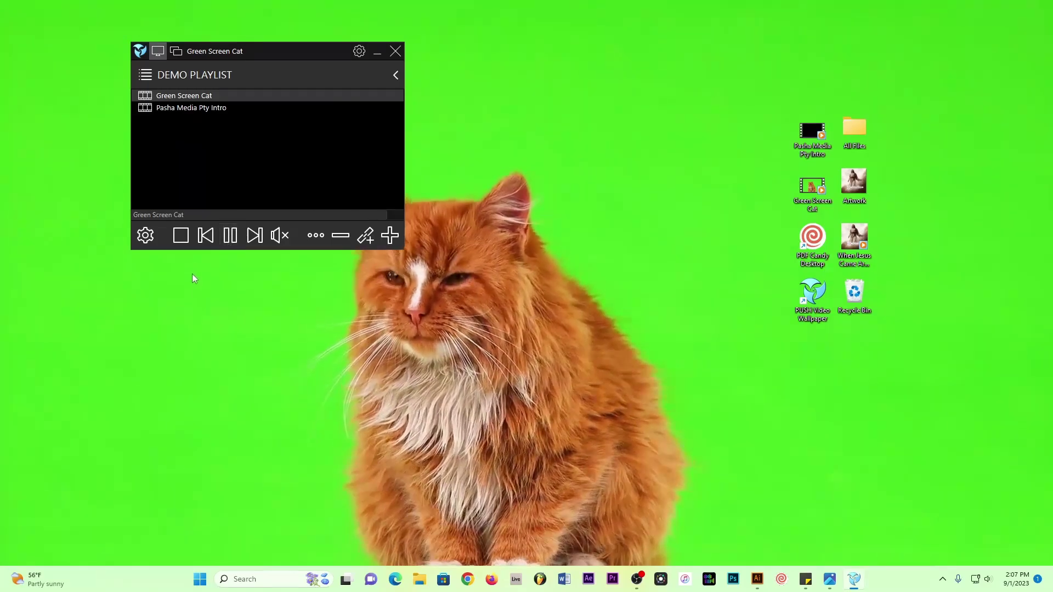
pyautogui.click(181, 236)
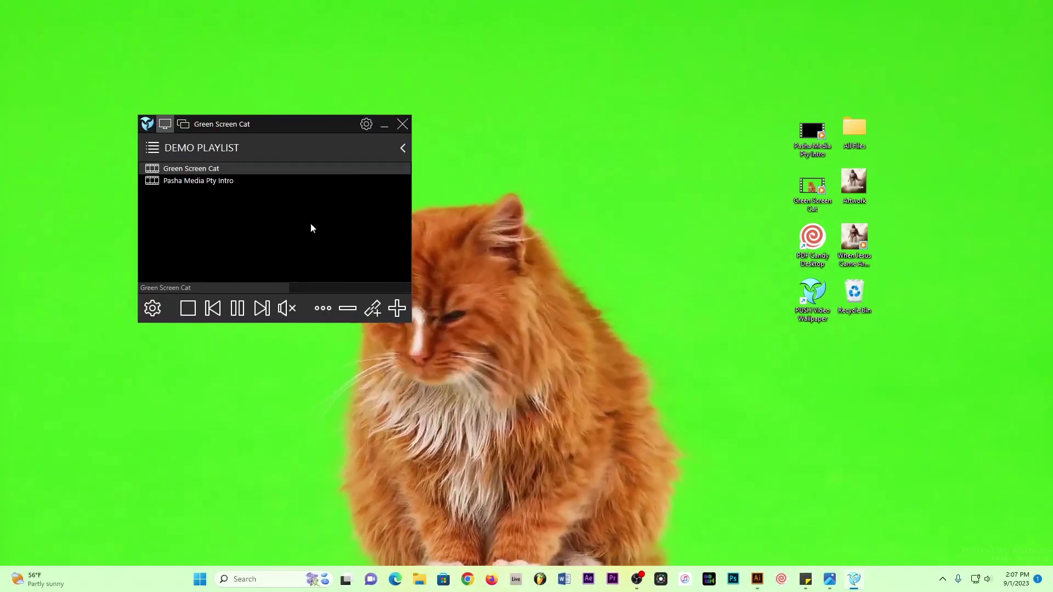
# Step: Enlarge the player's general settings window and turn on Start with Windows, Pin to taskbar and Enable crossfade
pyautogui.click(365, 124)
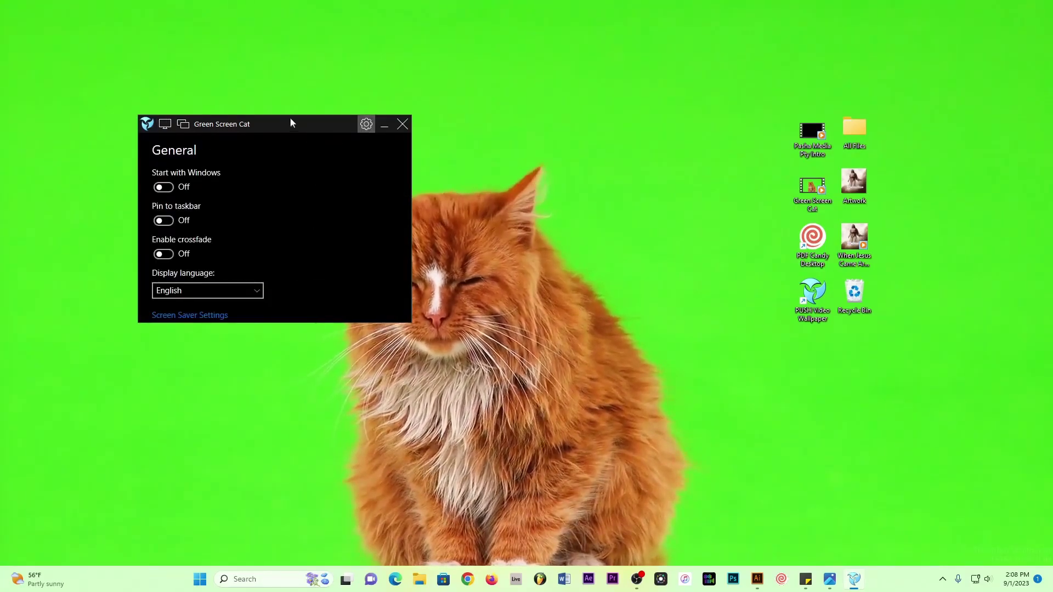
pyautogui.moveTo(295, 120); pyautogui.dragTo(332, 123)
pyautogui.moveTo(446, 325); pyautogui.dragTo(738, 467)
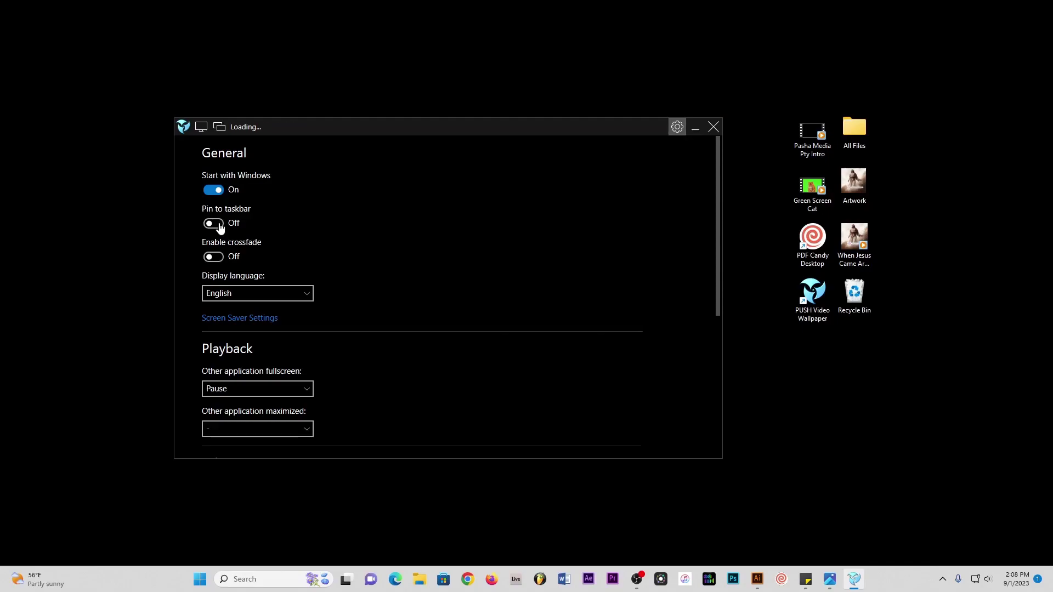
pyautogui.click(218, 225)
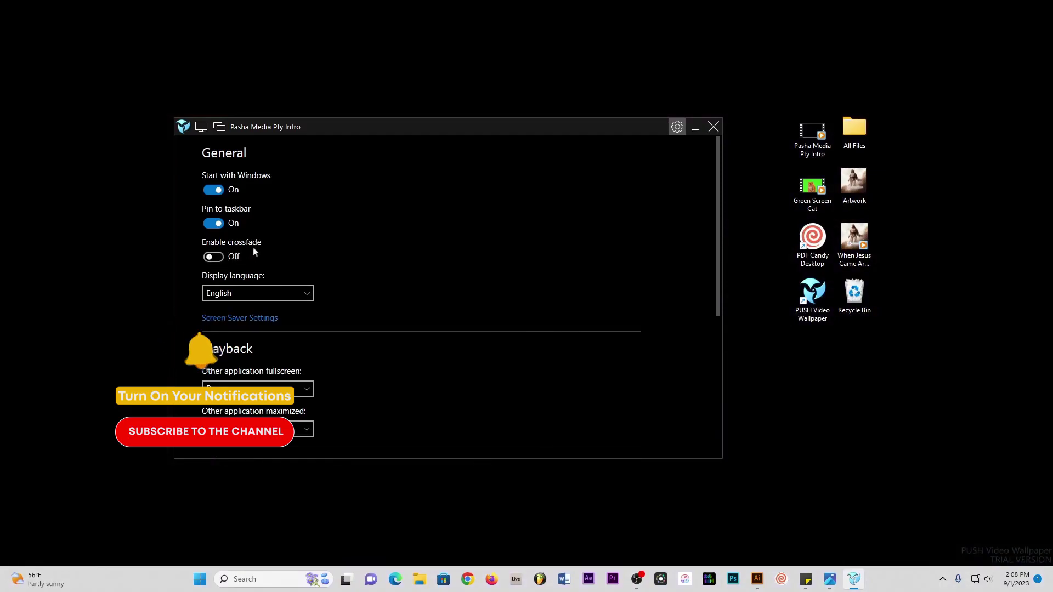
pyautogui.click(225, 261)
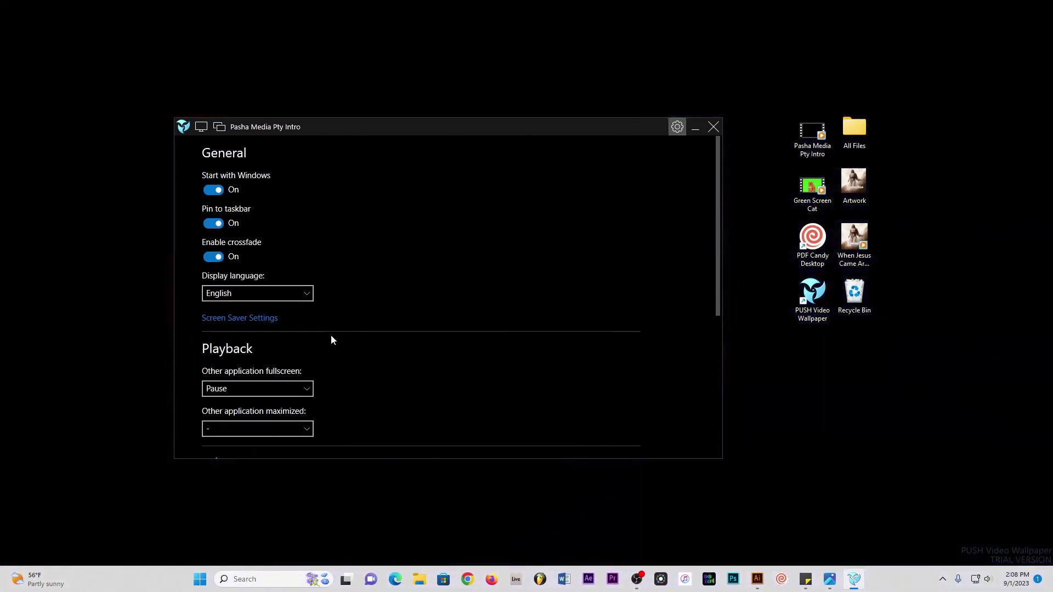
pyautogui.scroll(-2, 393, 348)
pyautogui.scroll(3, 393, 348)
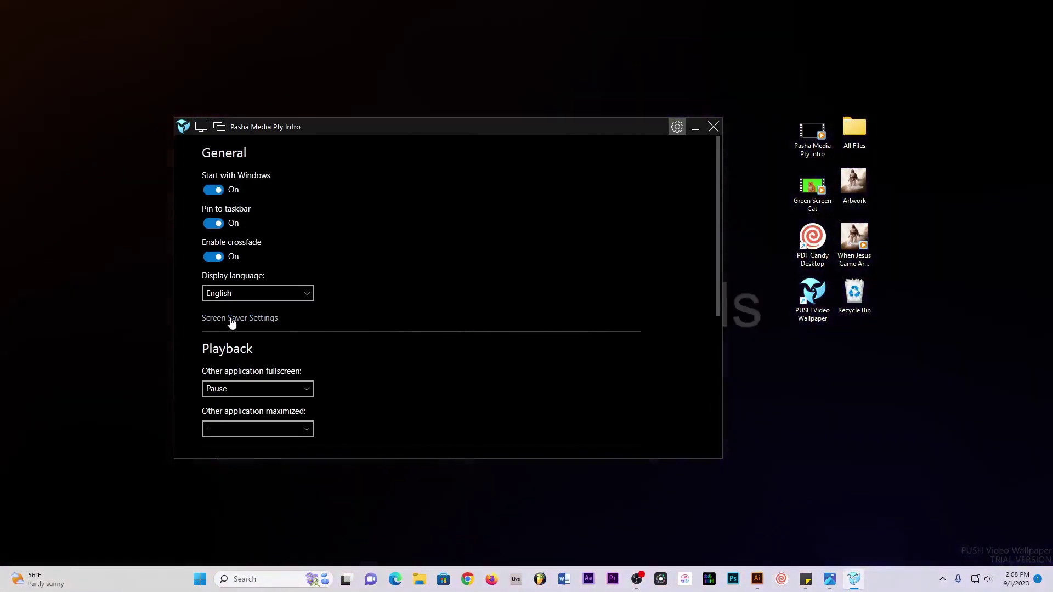
# Step: Open the Screen Saver Settings from the player's settings and set the wait time to 10 minutes
pyautogui.click(232, 323)
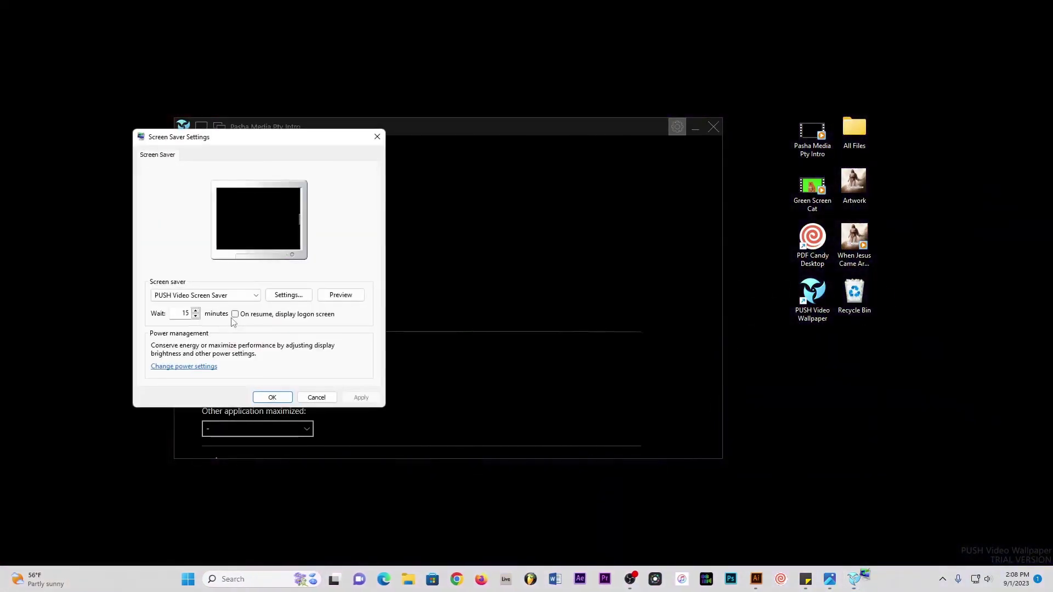
pyautogui.moveTo(272, 139); pyautogui.dragTo(567, 124)
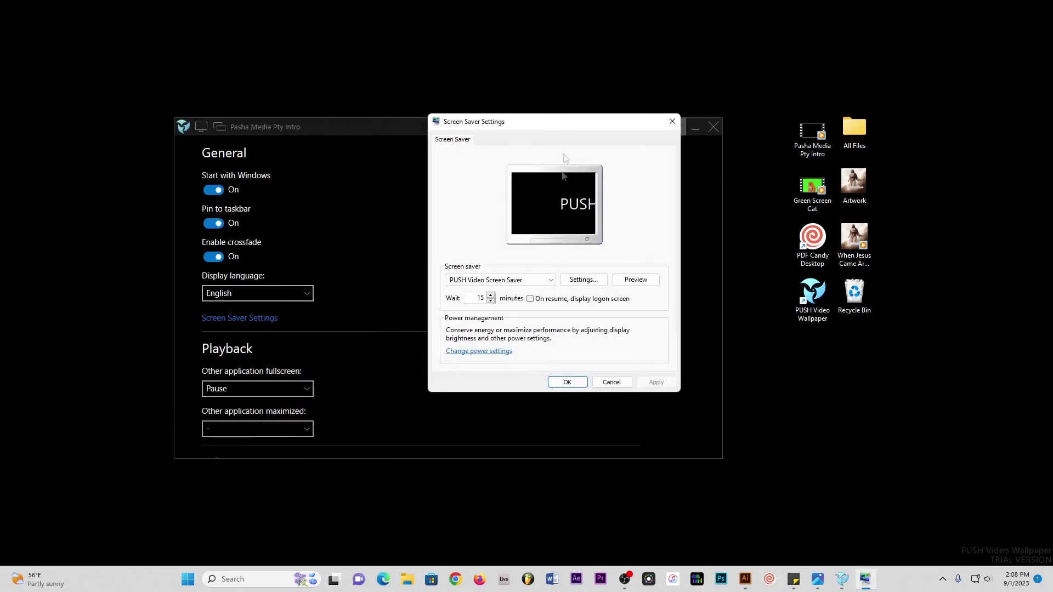
pyautogui.click(490, 301)
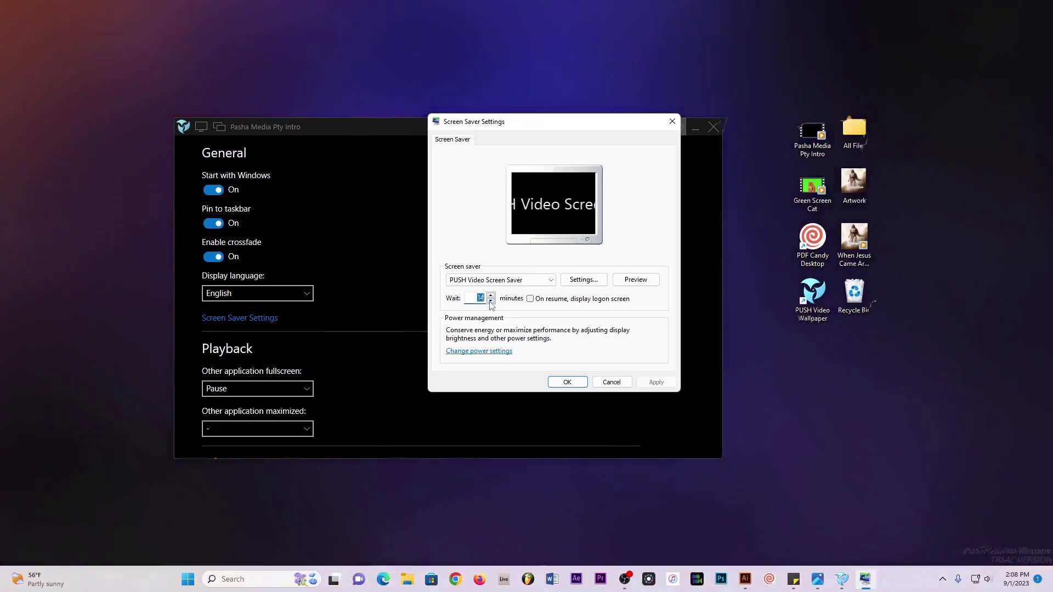
pyautogui.click(491, 301)
pyautogui.click(490, 301)
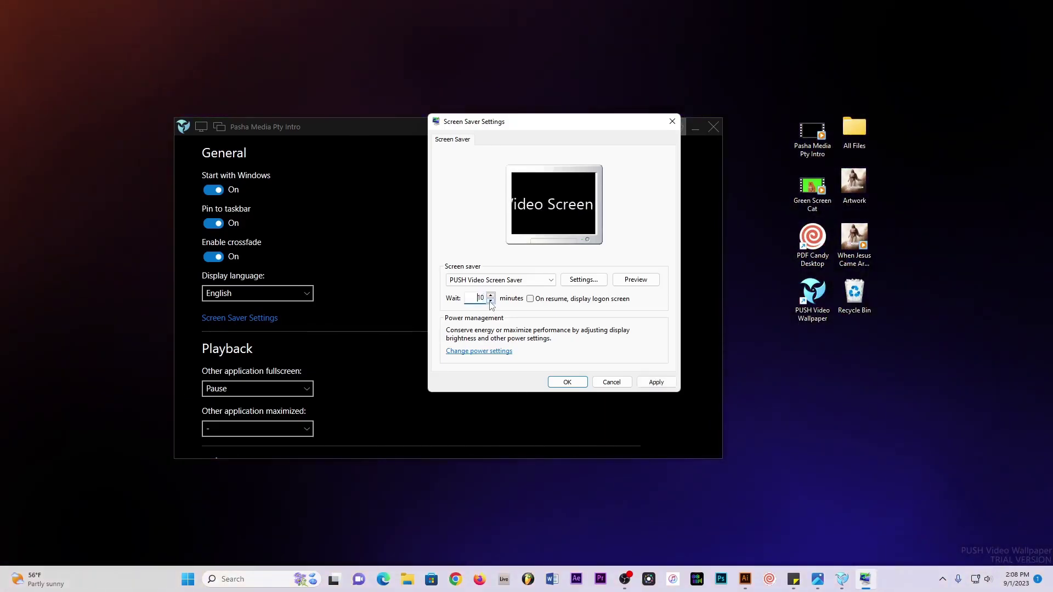
pyautogui.click(490, 301)
pyautogui.click(490, 301)
# Step: Enable displaying the logon screen on resume and choose PUSH Video Screen Saver as the screen saver
pyautogui.click(530, 298)
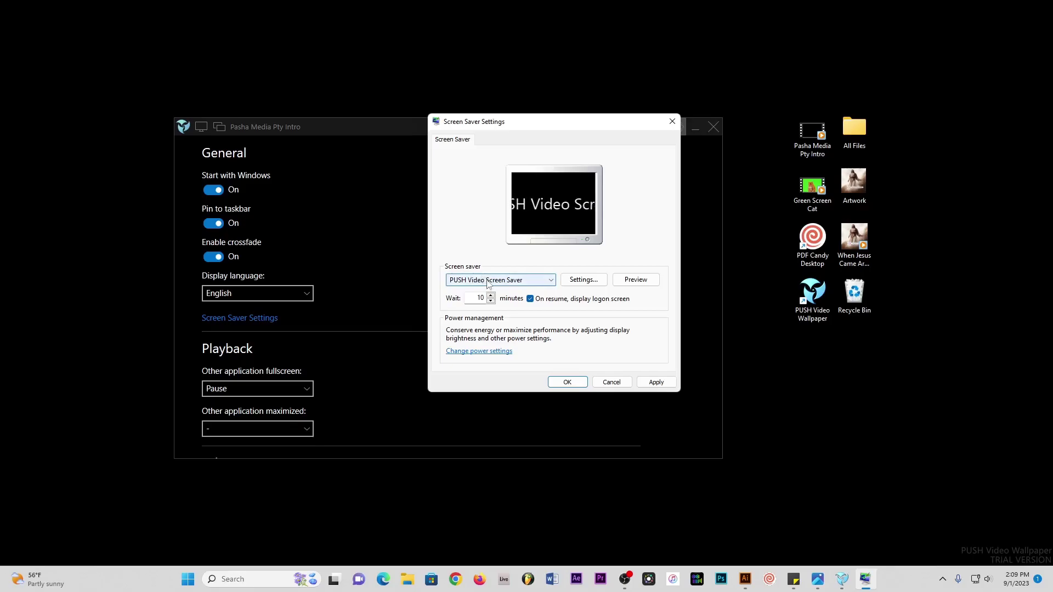
pyautogui.click(488, 281)
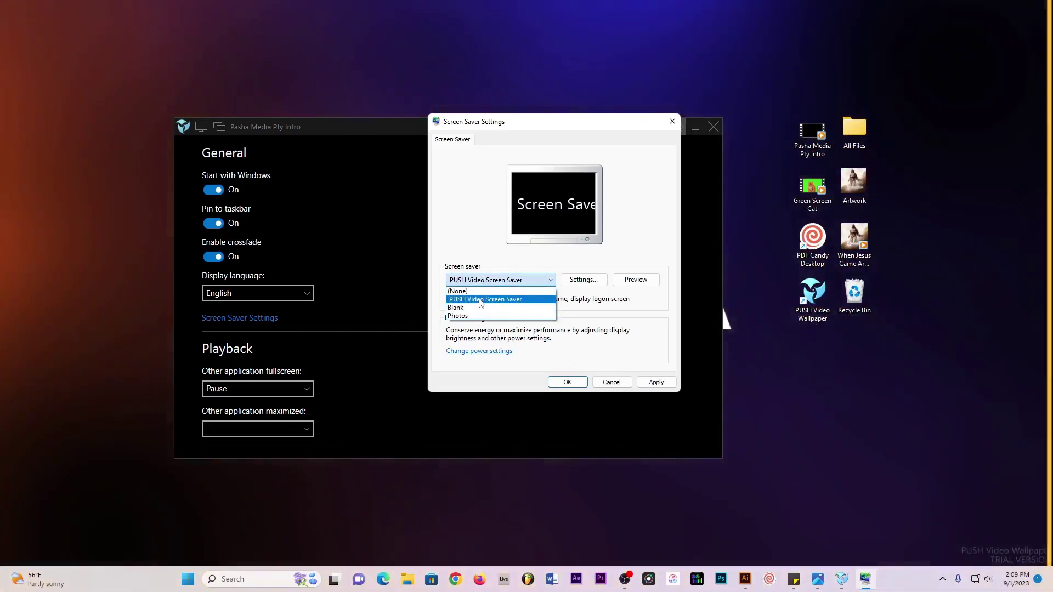
pyautogui.click(480, 300)
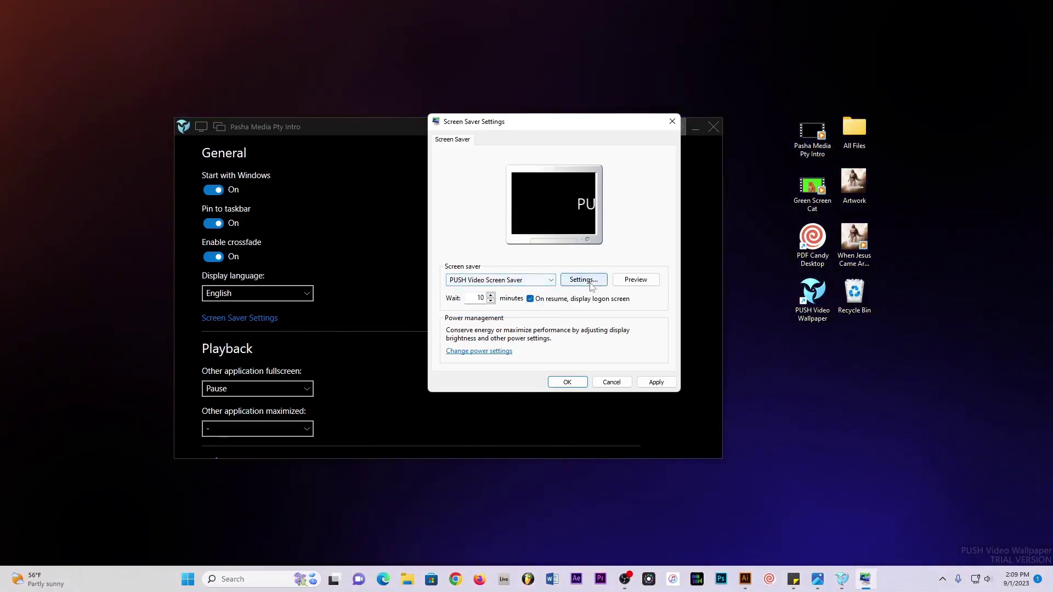
# Step: Remove Green Screen Cat from the screen saver's DEMO PLAYLIST, close its configuration window, and apply and confirm the Screen Saver Settings
pyautogui.click(590, 286)
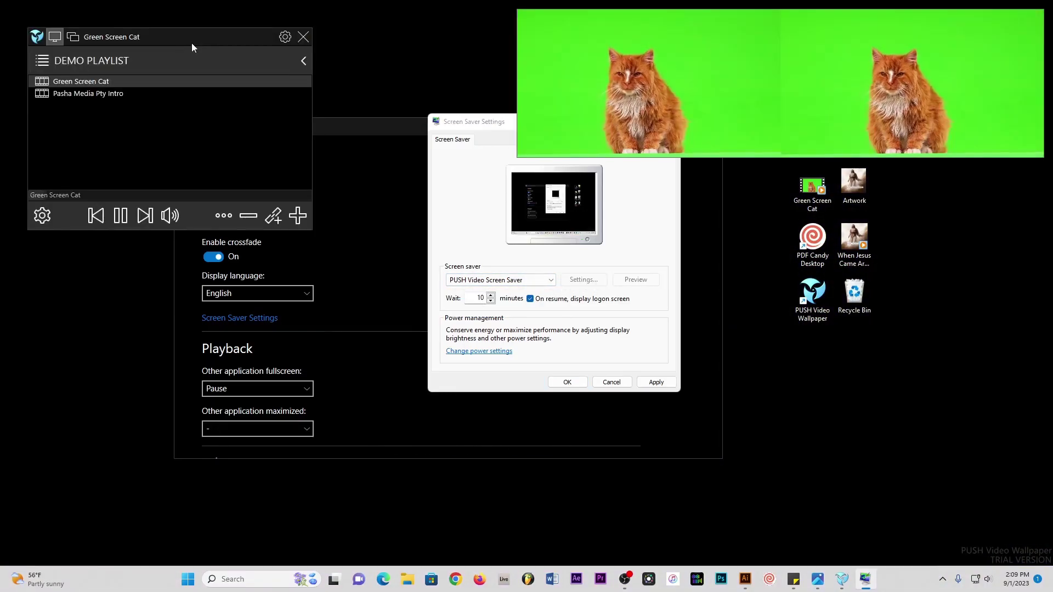
pyautogui.moveTo(186, 37); pyautogui.dragTo(249, 53)
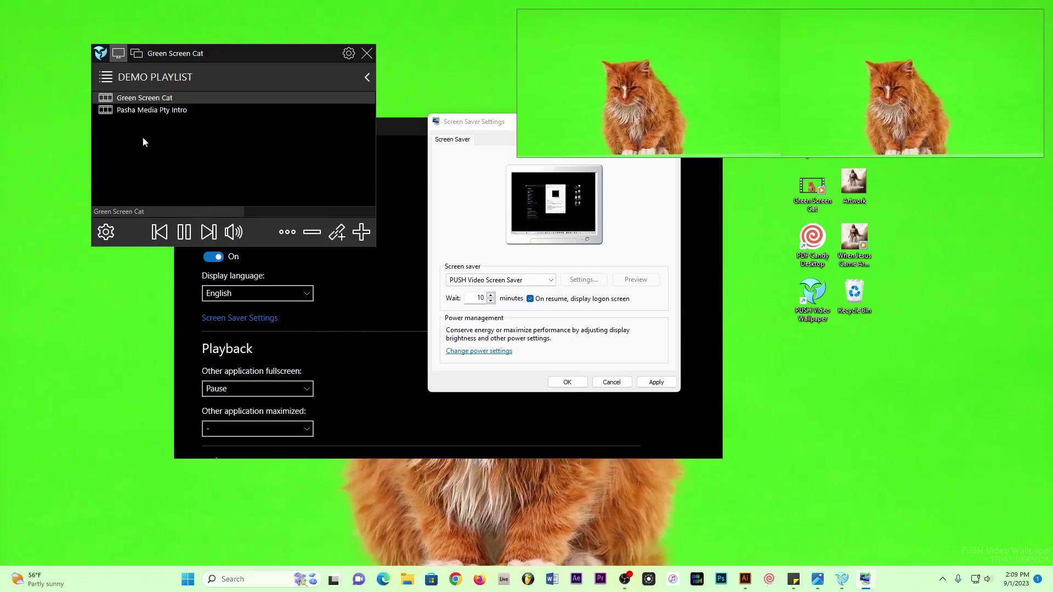
pyautogui.doubleClick(149, 103)
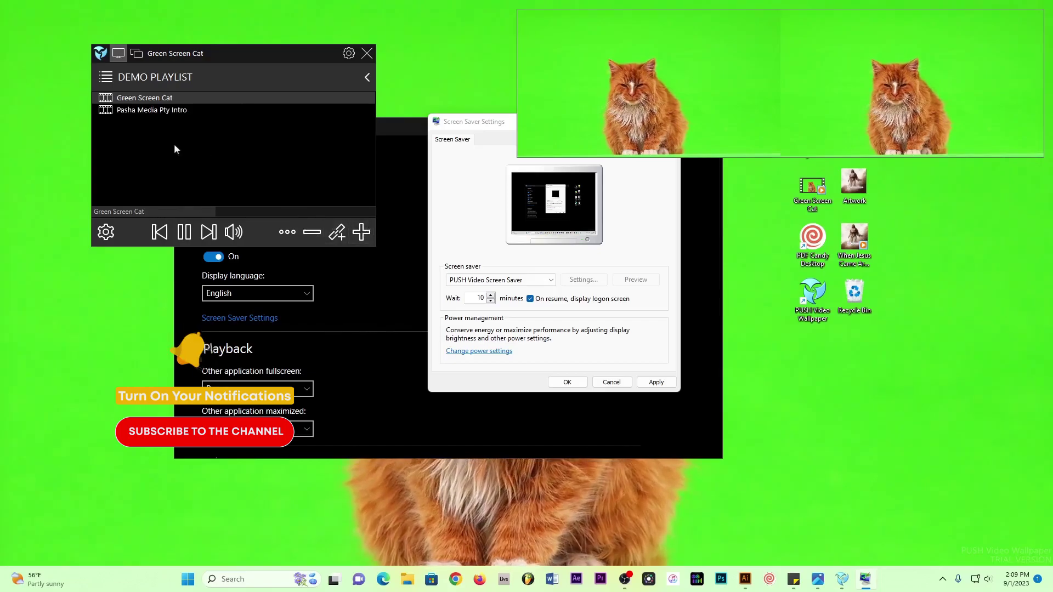
pyautogui.click(312, 232)
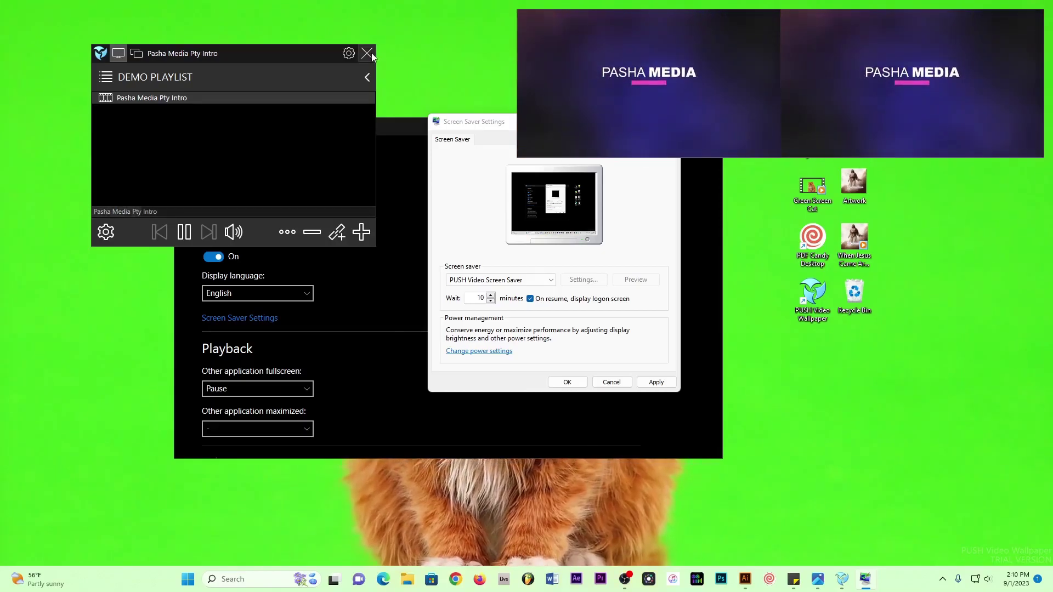
pyautogui.click(383, 97)
pyautogui.click(658, 382)
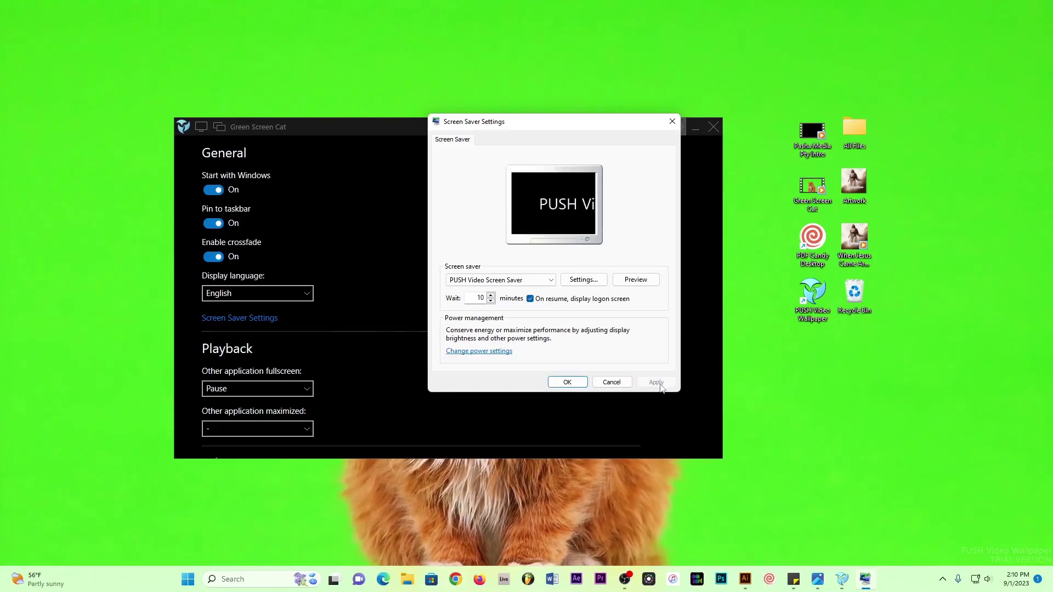
pyautogui.click(568, 382)
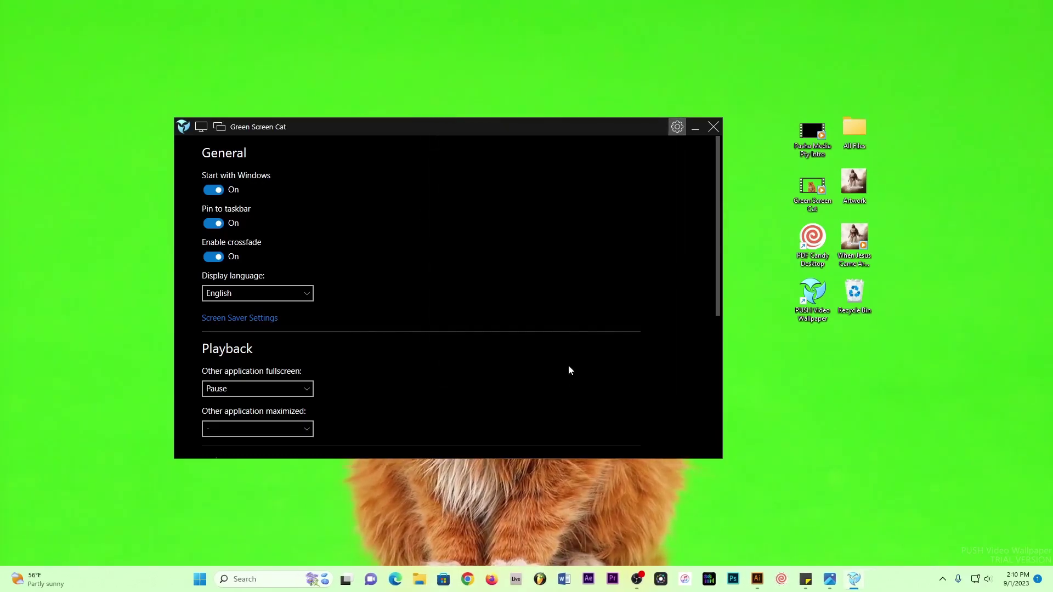
# Step: Open the license key entry in the player's settings and go to the option for buying a license key
pyautogui.scroll(-5, 568, 366)
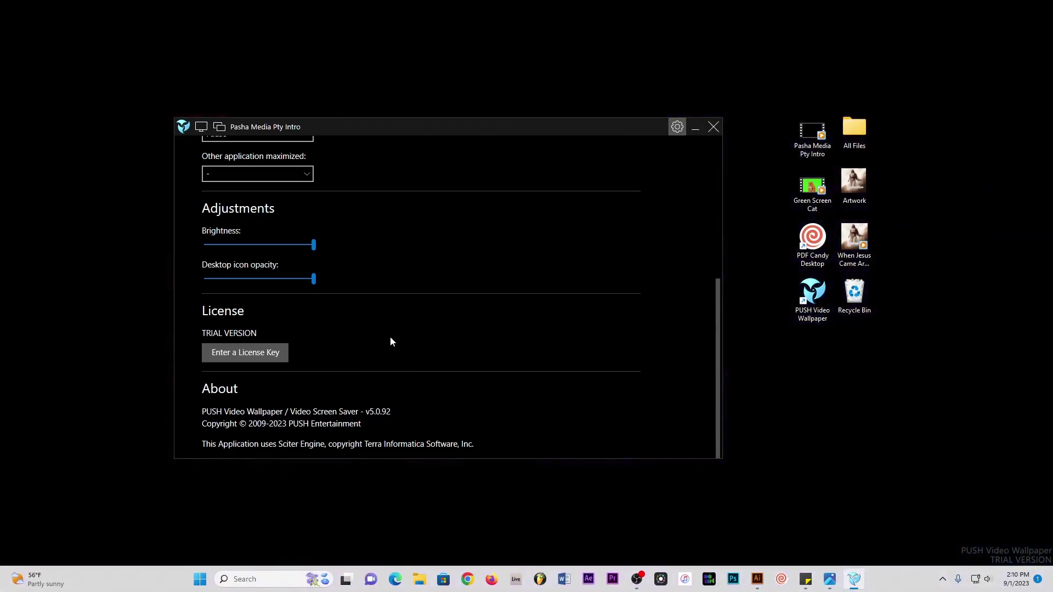
pyautogui.click(236, 358)
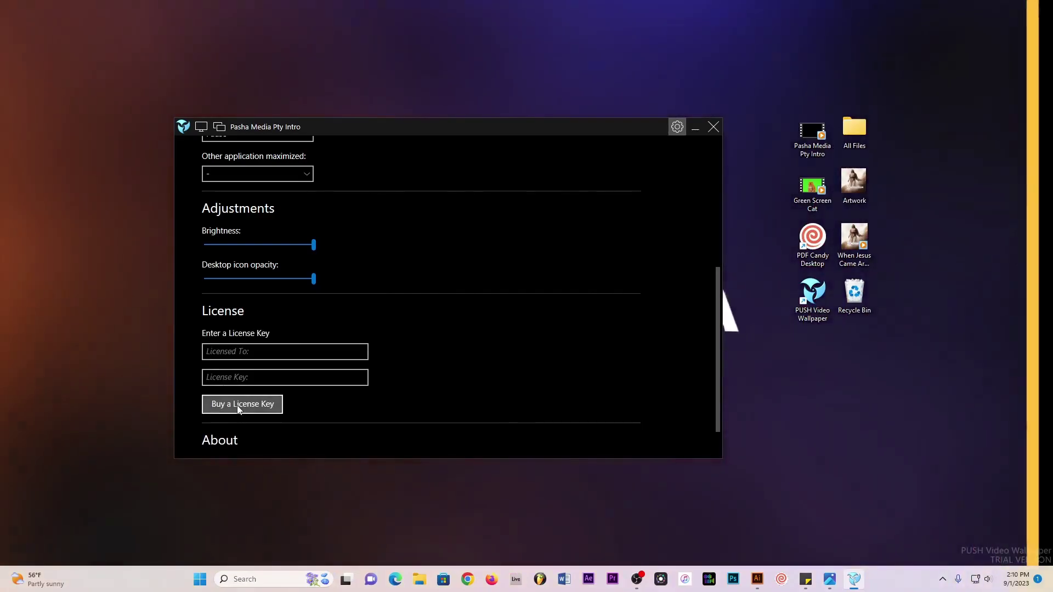
pyautogui.click(240, 405)
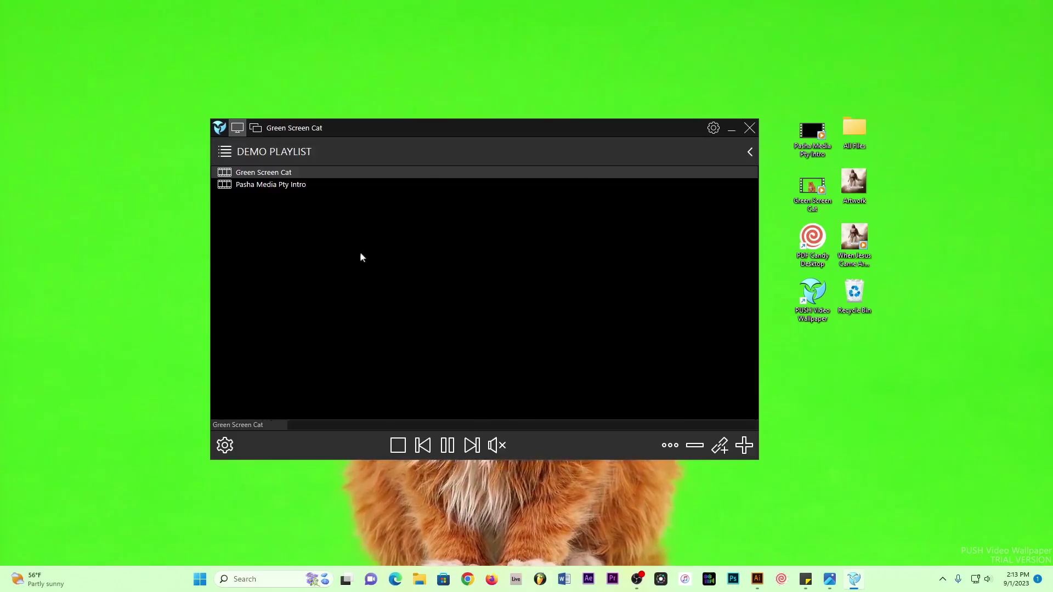
# Step: Move the playlist window aside and close it to view the wallpaper on the desktop
pyautogui.moveTo(665, 130); pyautogui.dragTo(798, 130)
pyautogui.click(863, 129)
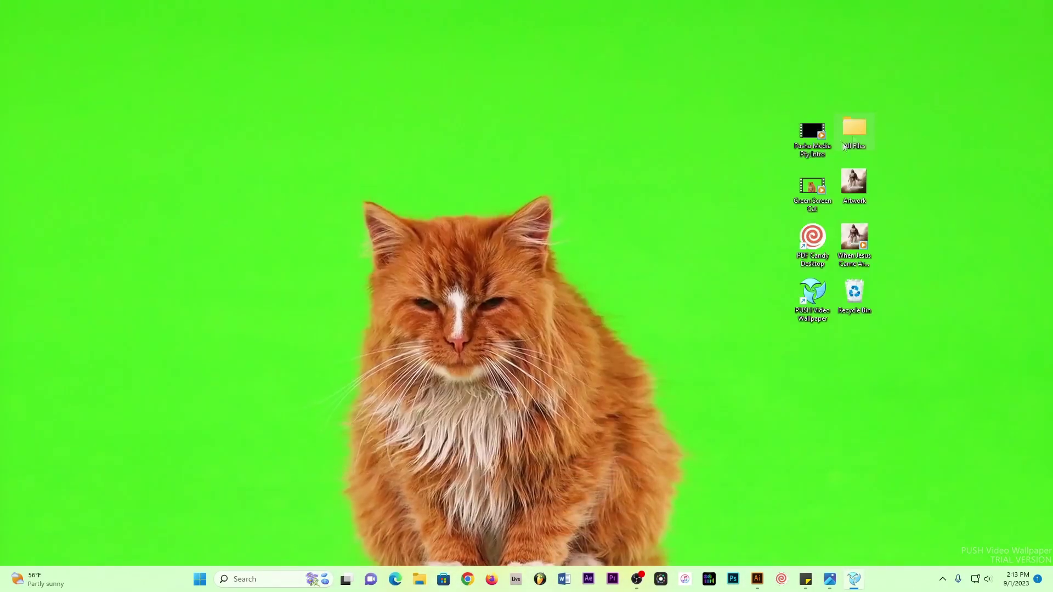